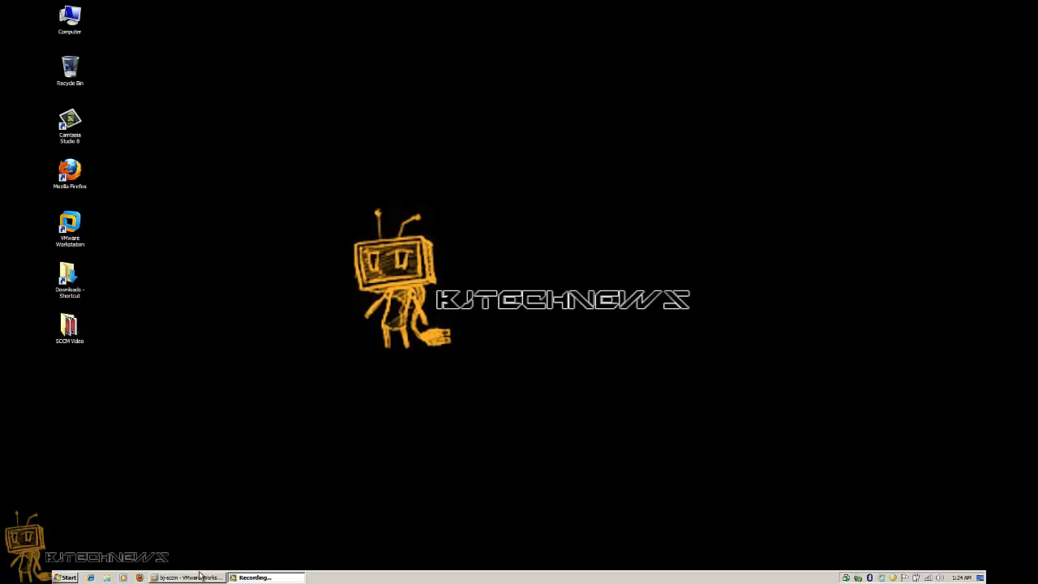
Step: Bring up the VMware Workstation thumbnails for the bj-dc1 and bj-sccm virtual machines
mouse_move(198, 578)
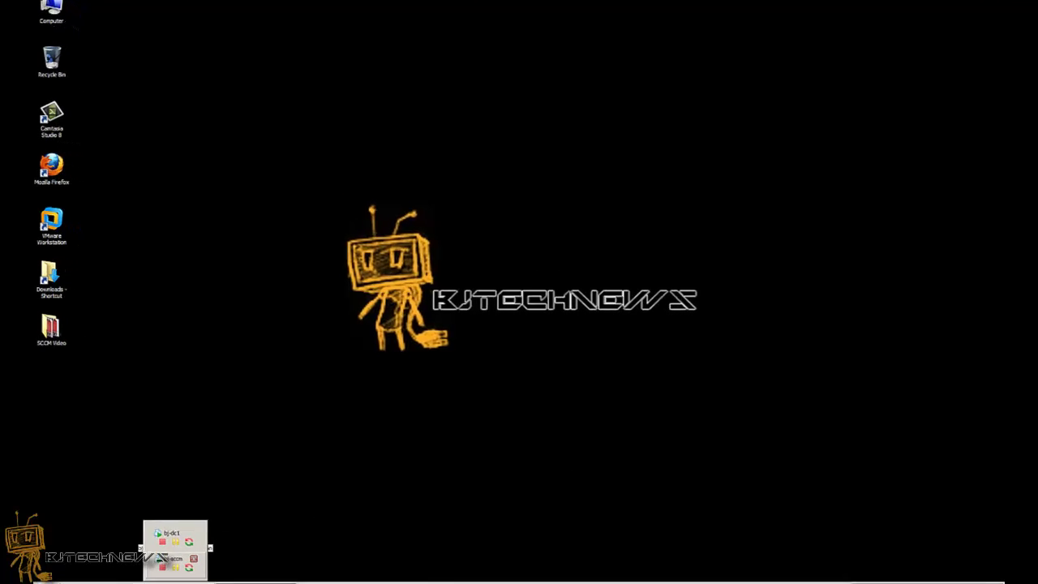
Step: Switch to the bj-sccm VM and auto-fit the Name column to show 'BTN - BJTechNews SCCM Site'
click(188, 555)
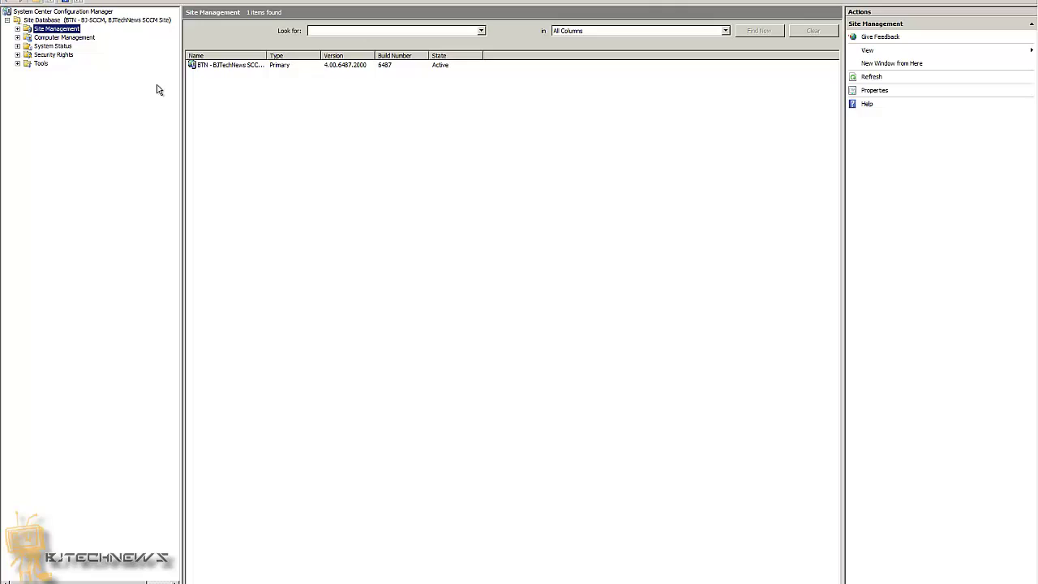
double_click(265, 55)
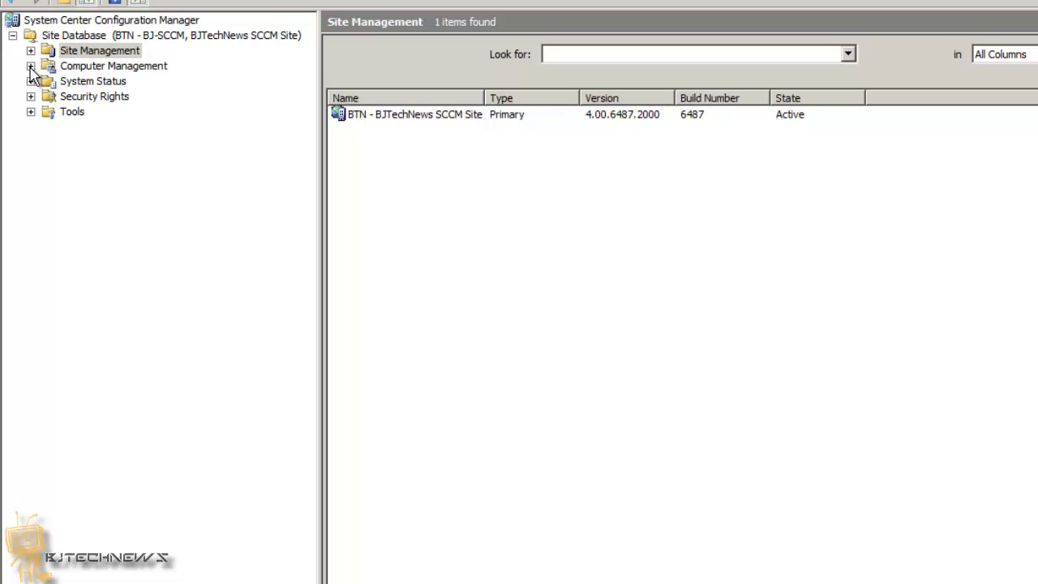
Step: Expand Computer Management > Operating System Deployment to reach the Boot Images folder
click(30, 66)
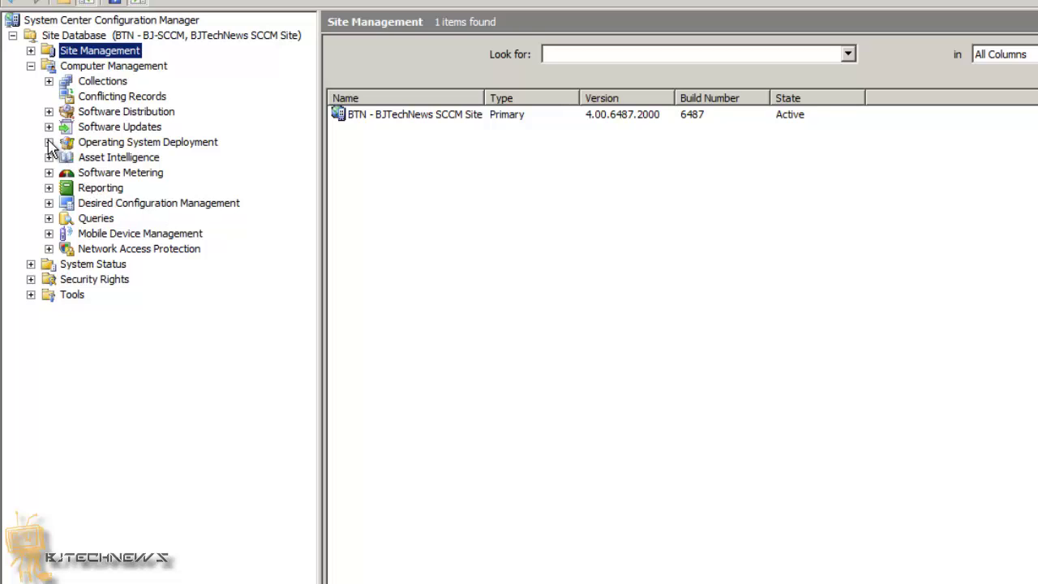
click(96, 67)
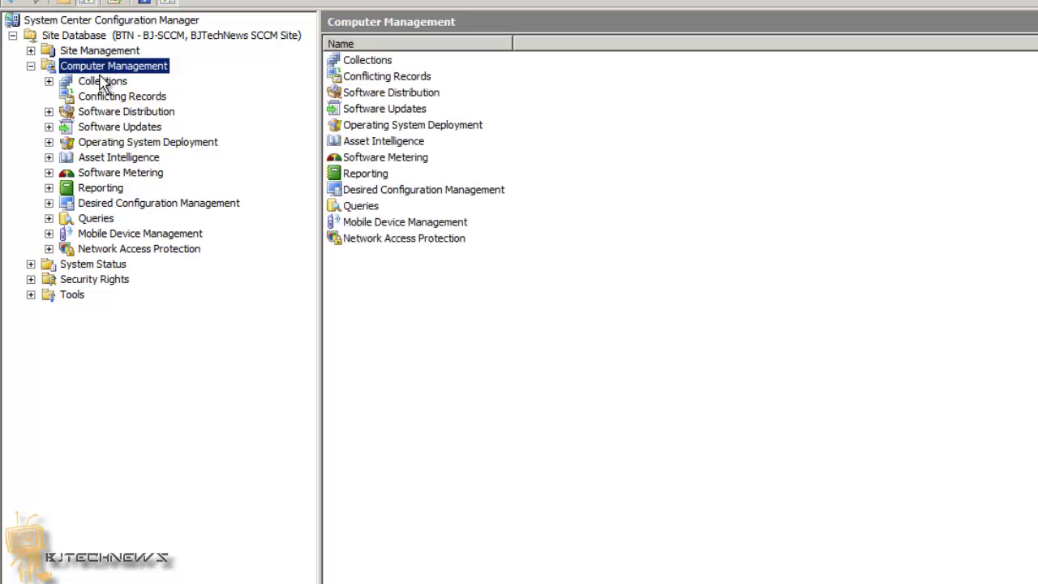
click(109, 144)
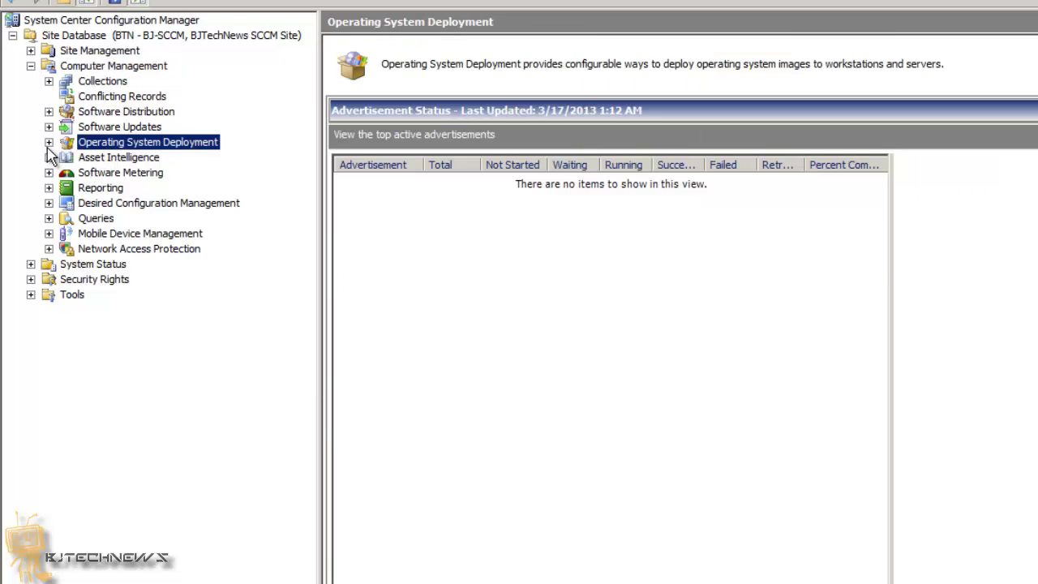
click(49, 143)
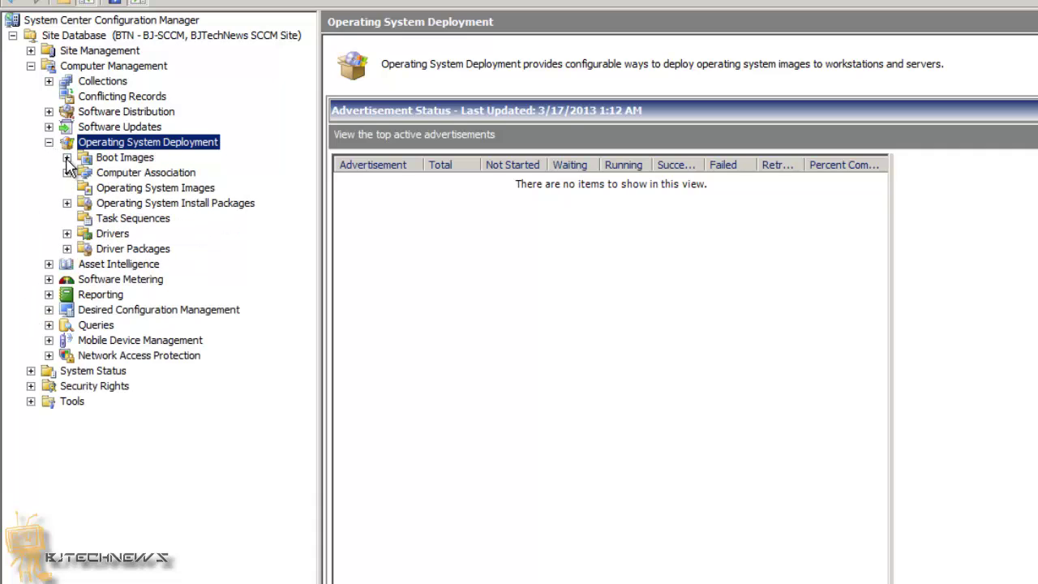
click(66, 158)
Step: Review the existing Boot image (x64) and Boot image (x86) entries in the Boot Images list
click(154, 173)
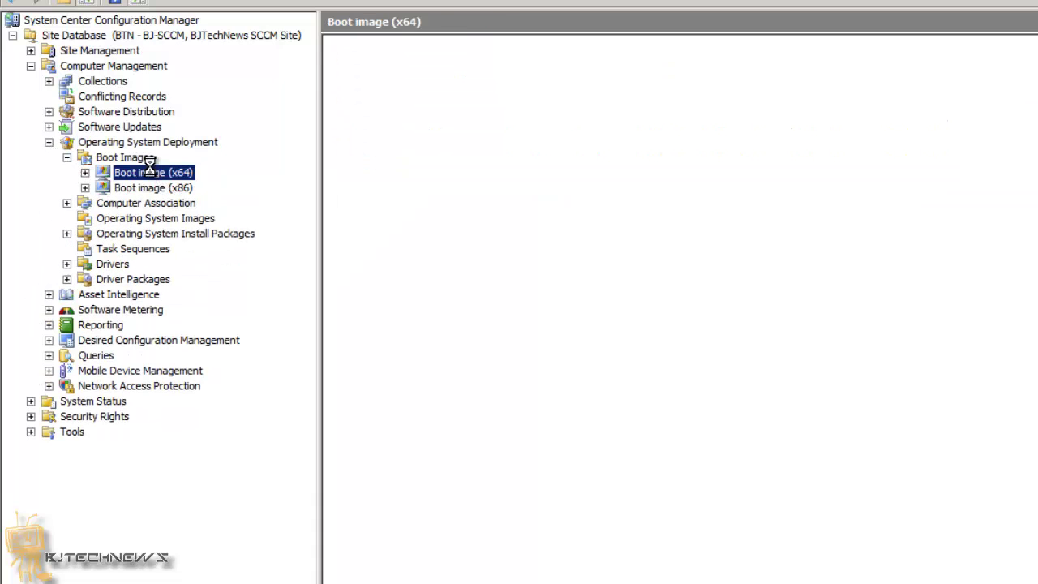
click(145, 158)
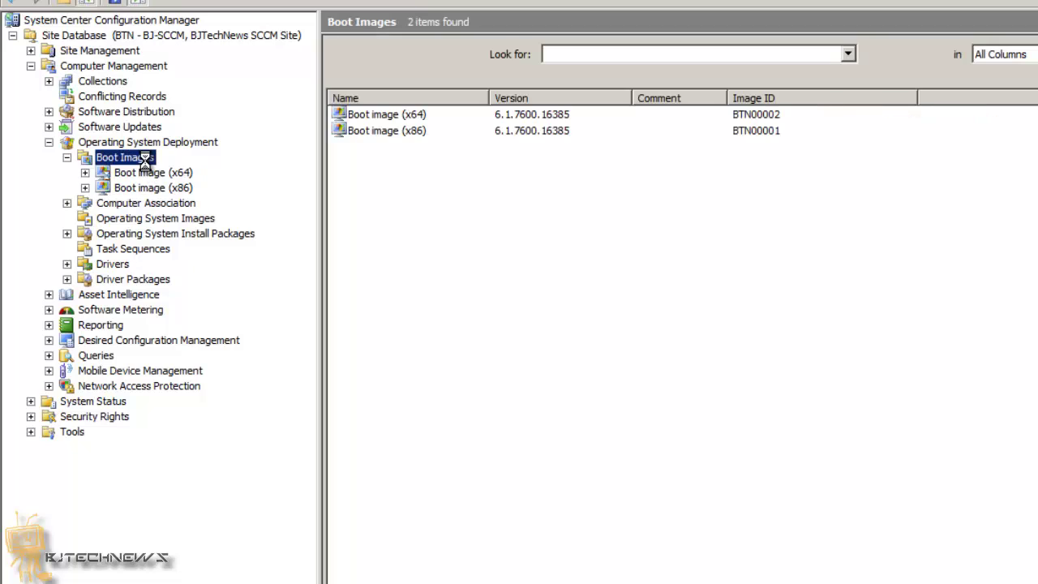
click(152, 174)
click(153, 188)
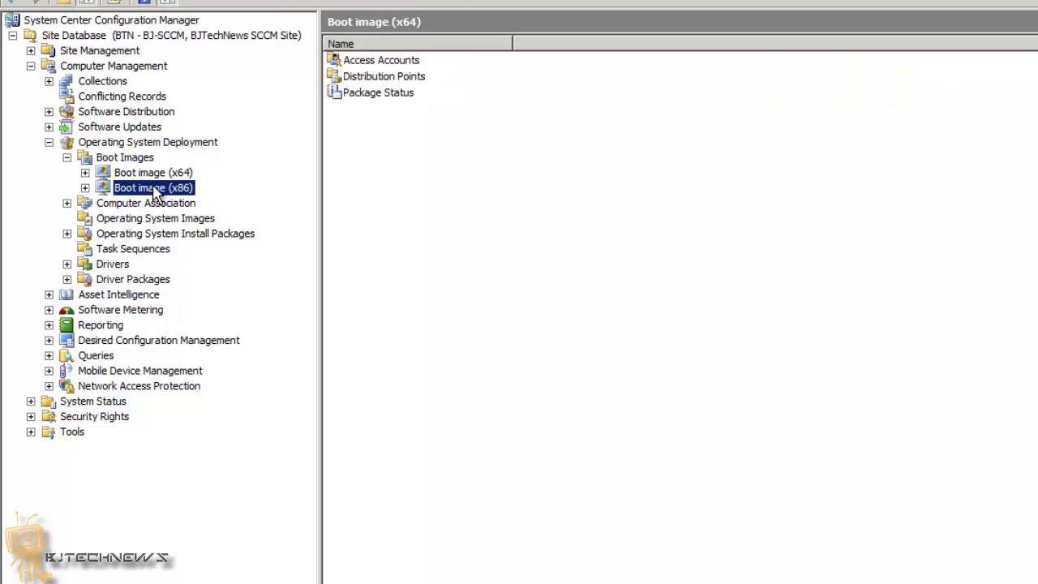
click(154, 174)
click(145, 158)
Step: Launch the Add Boot Image Package Wizard, then start a Start-menu search for \bj-dc1\
right_click(147, 160)
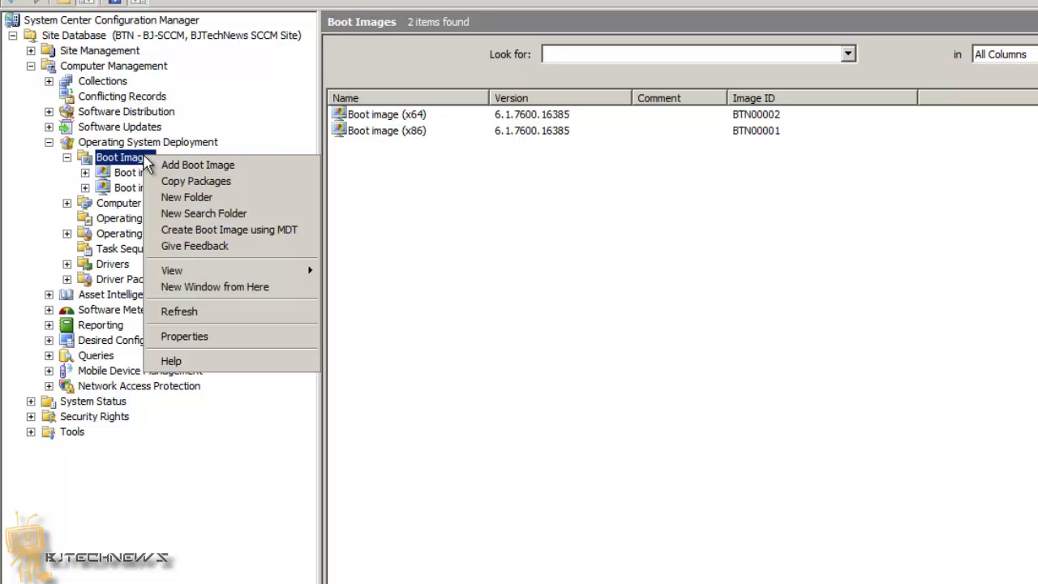
click(167, 166)
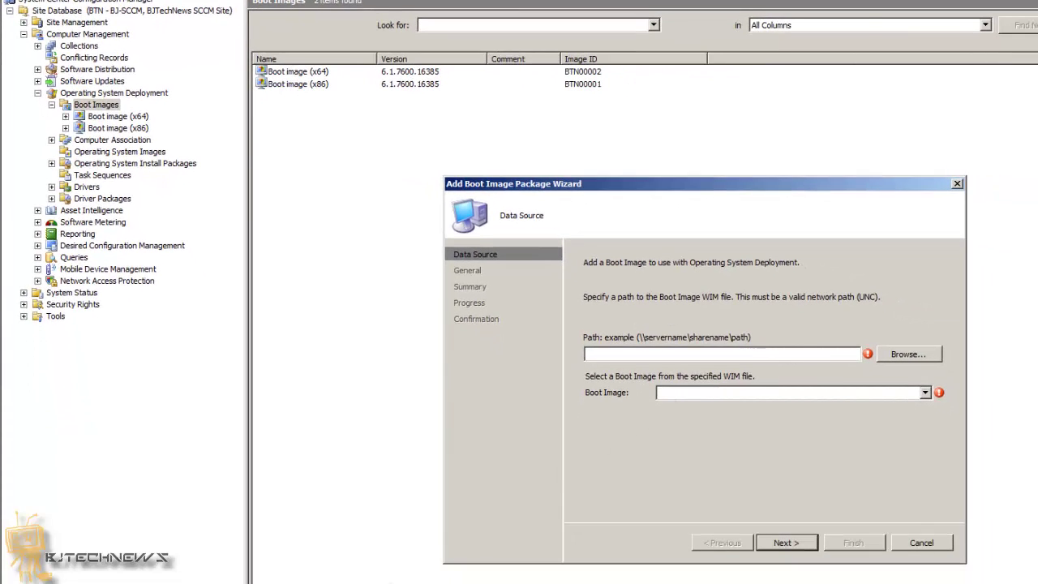
key(super)
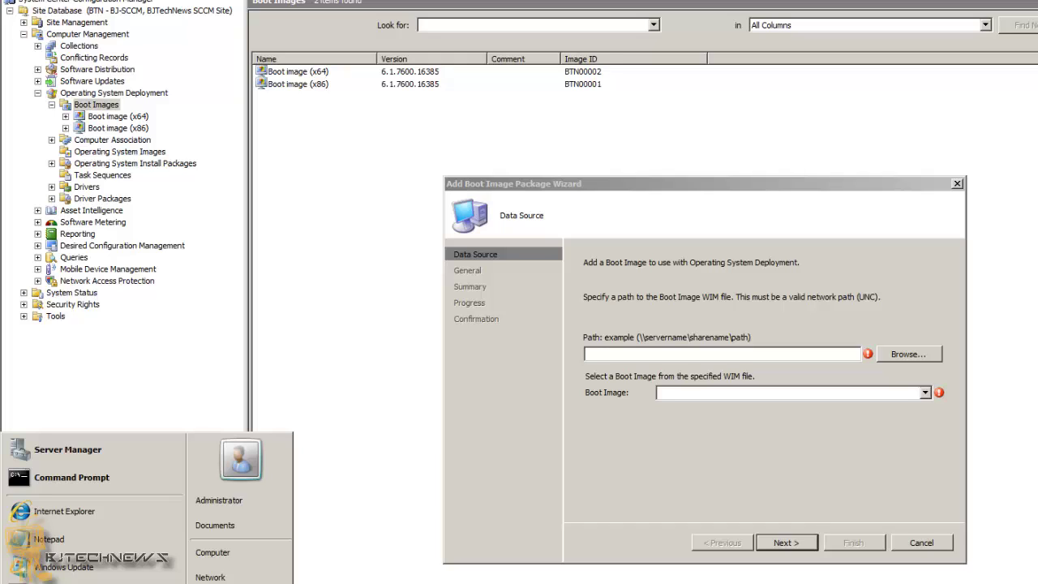
text(\bj-dc1)
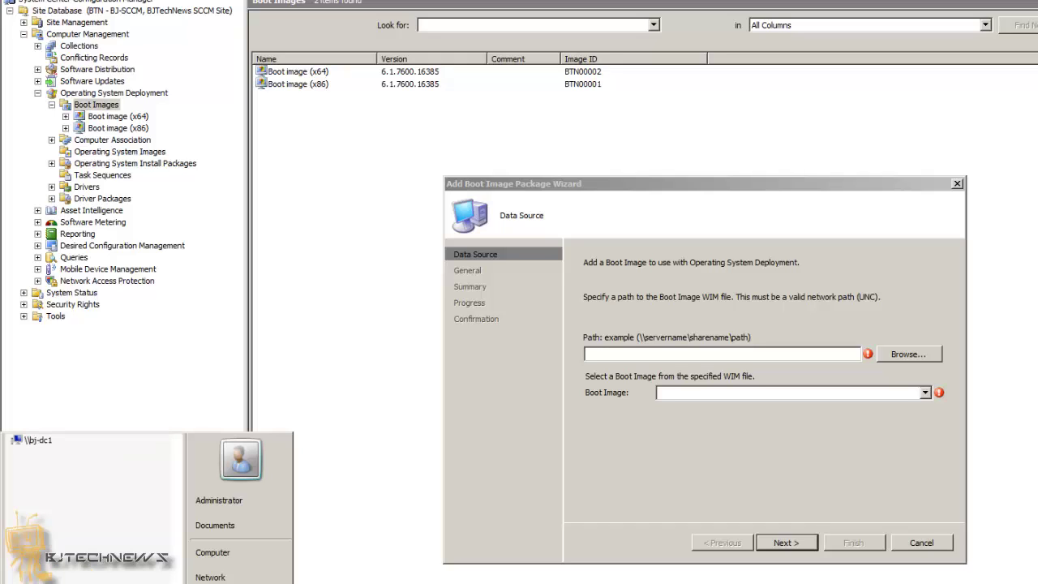
text(\)
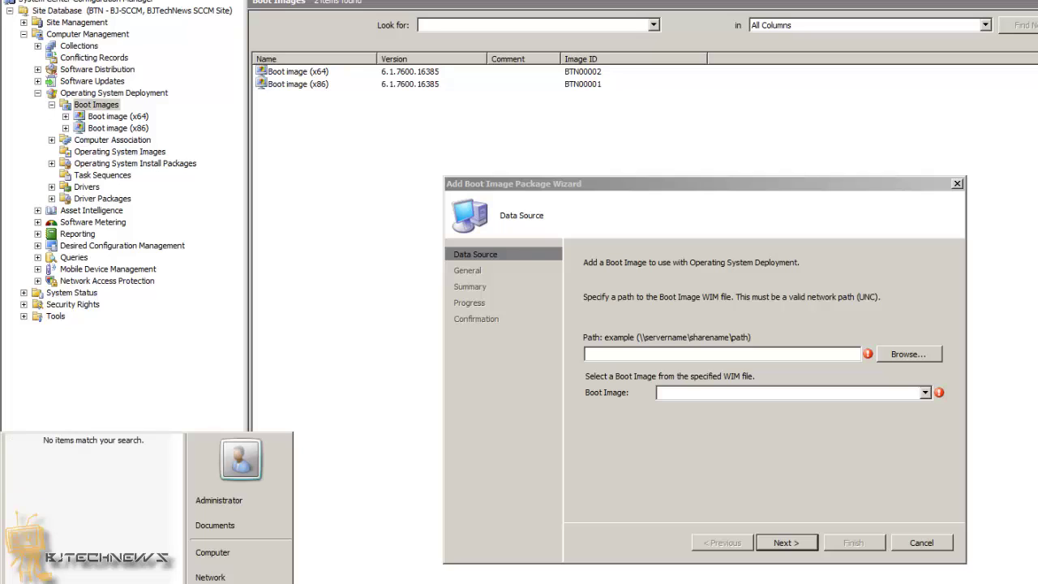
Step: Browse the \\bj-sccm shares to SMS_BTN\OSD\boot\i386, which holds boot.wim and boot.BTN00001.wim
key(Return)
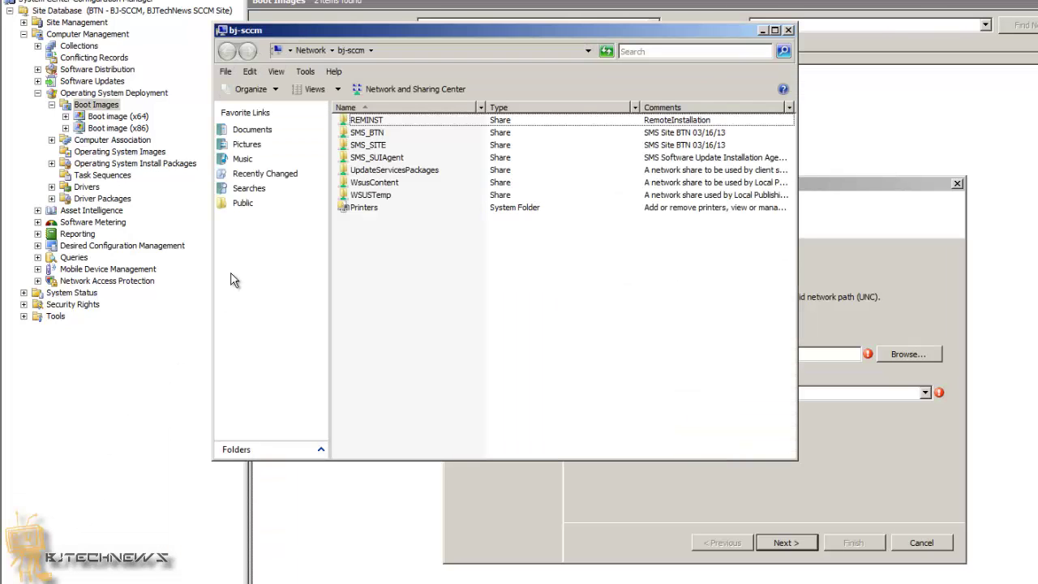
double_click(376, 146)
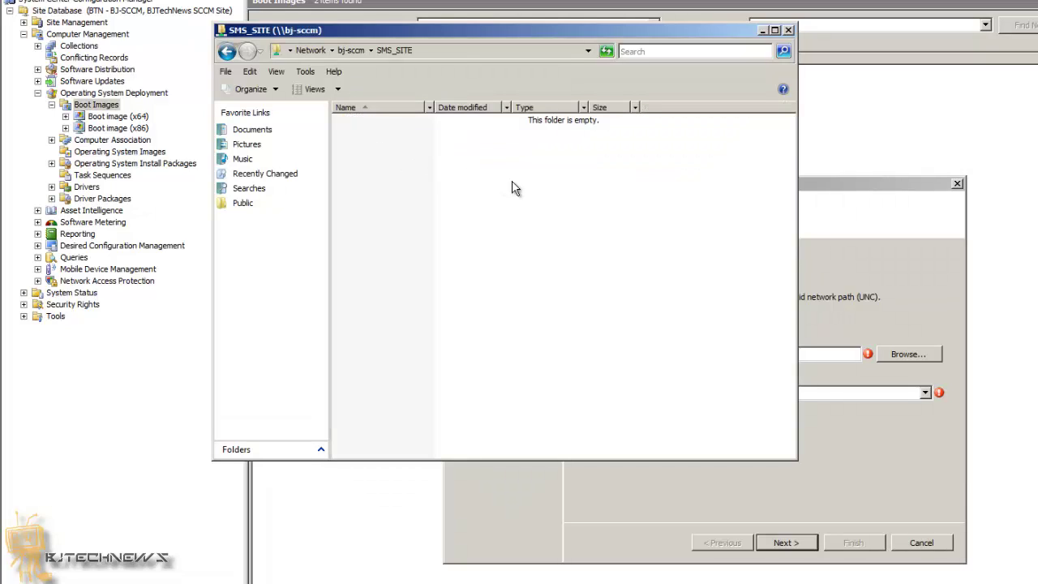
click(227, 51)
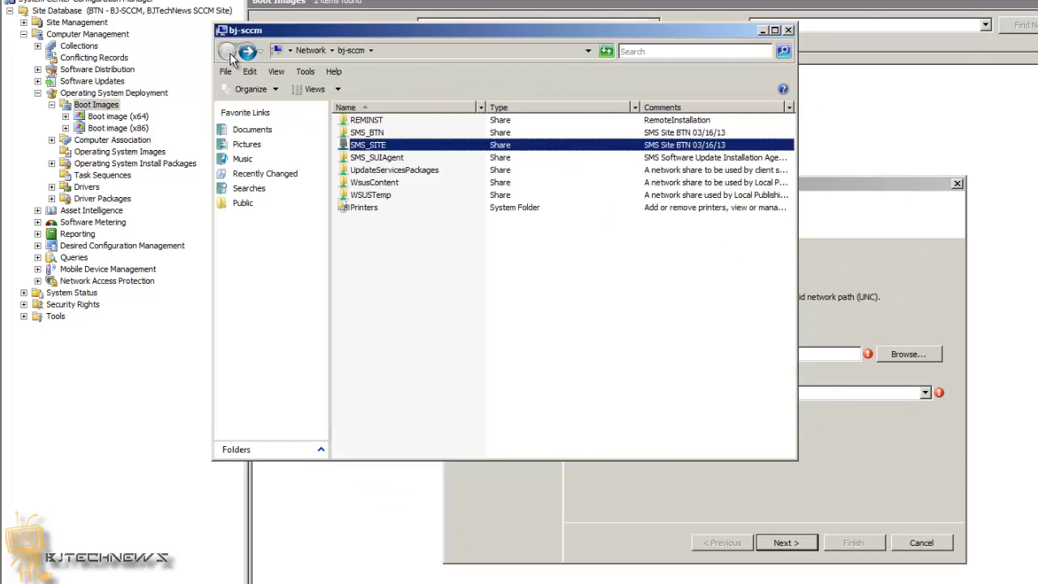
click(371, 134)
double_click(370, 134)
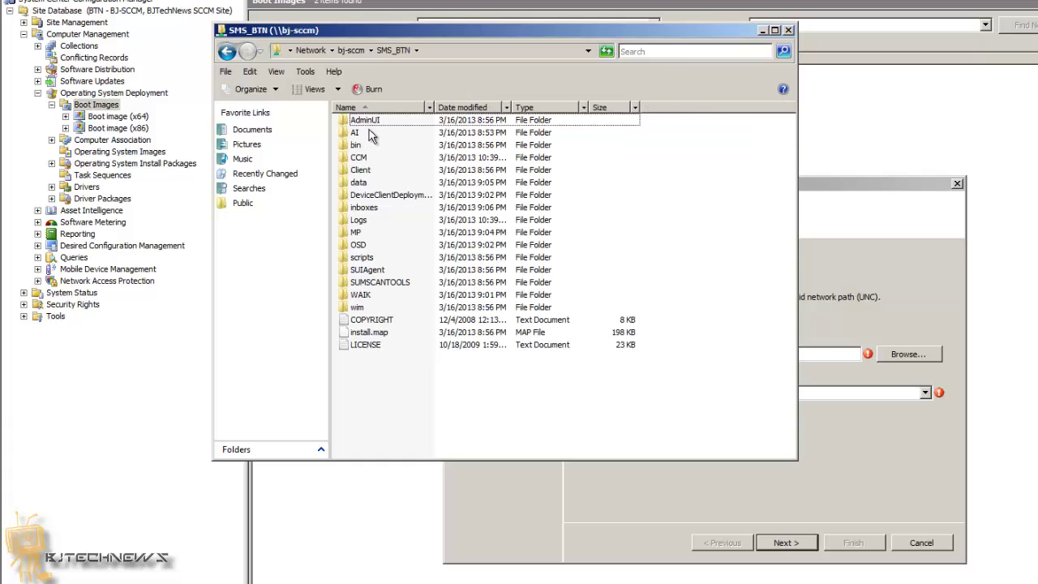
double_click(358, 245)
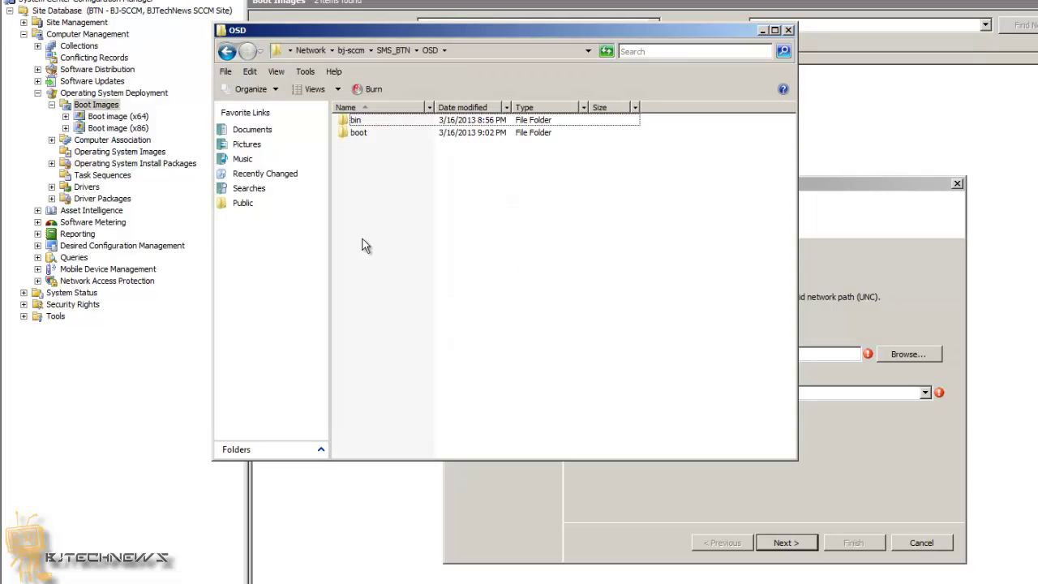
double_click(360, 134)
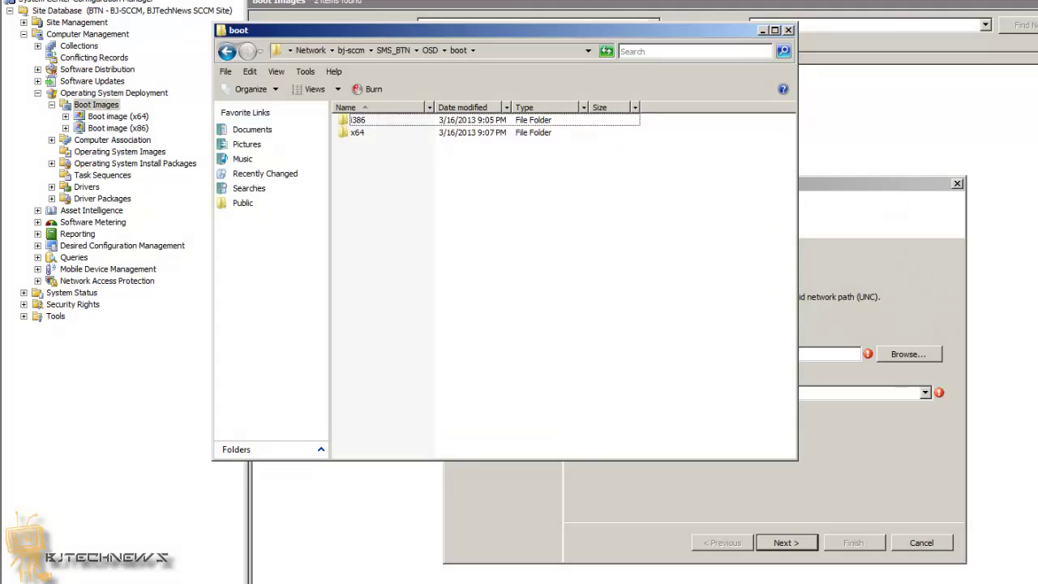
double_click(370, 120)
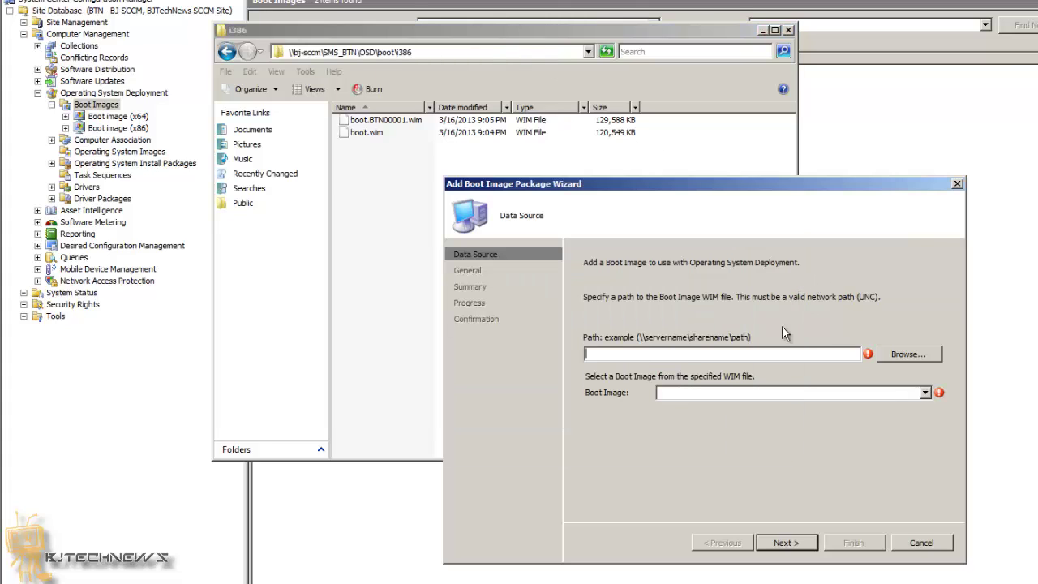
Step: Set the wizard's data source to boot.wim in the i386 folder (Windows PE x86)
click(747, 354)
text(\\bj-sccm\SMS_BTN\OSD\boot\i386)
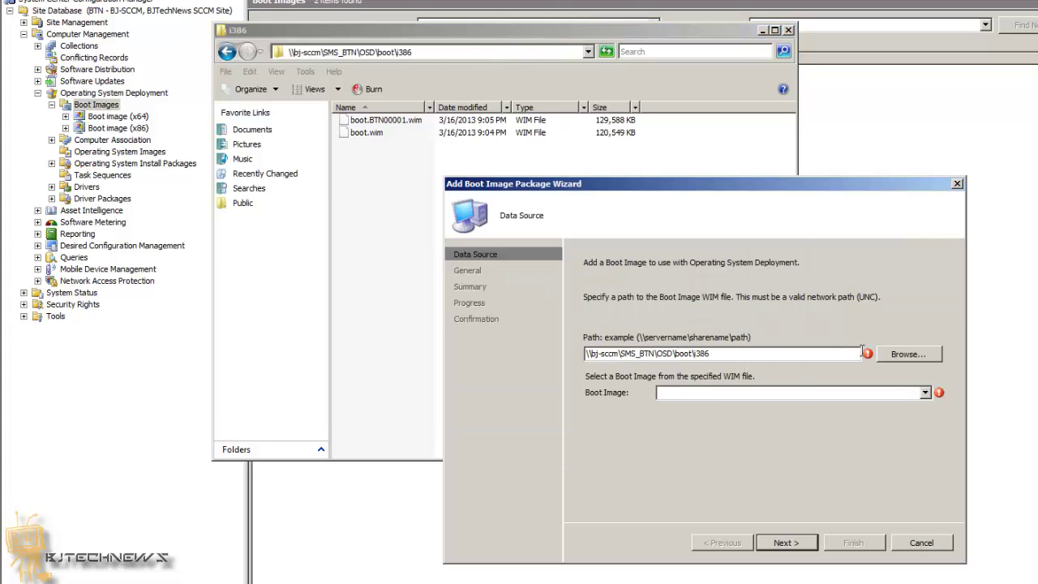
click(896, 353)
double_click(589, 290)
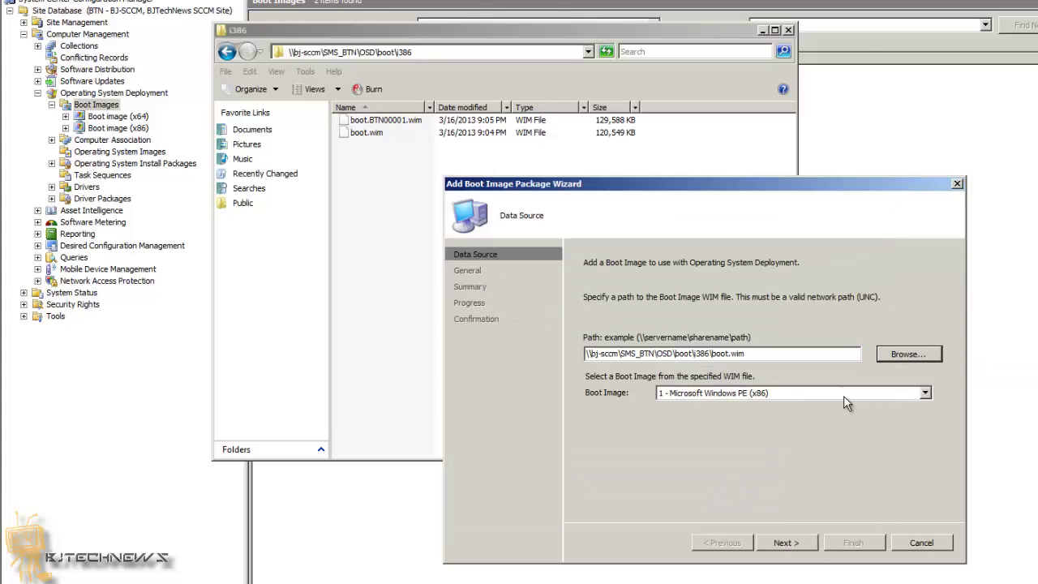
click(797, 540)
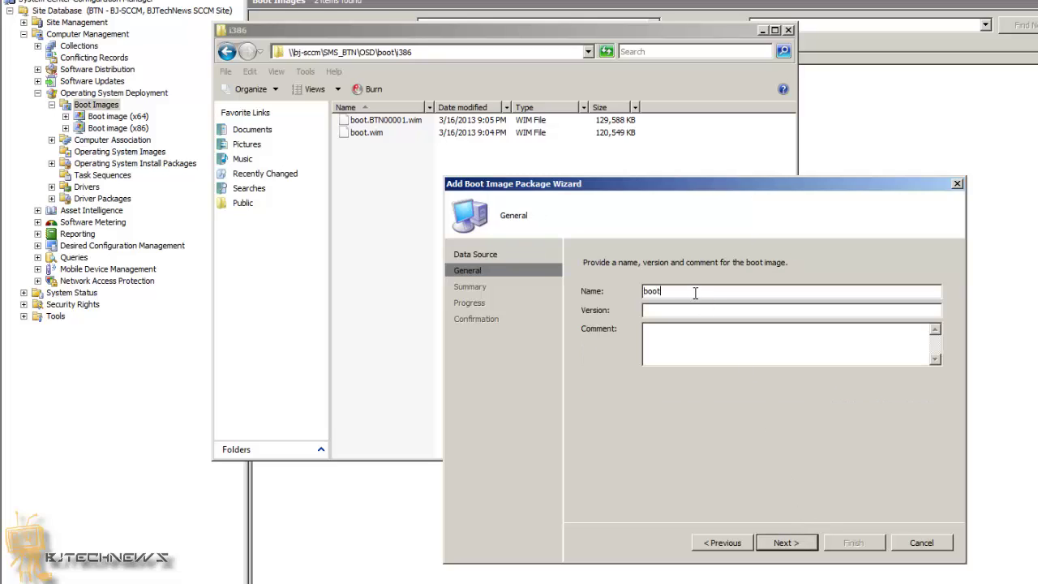
Step: Name the package 'SCCM x86 Boot Image' with version 1.0 and advance to the summary
drag(693, 291, 569, 290)
text(SCCM x86 B)
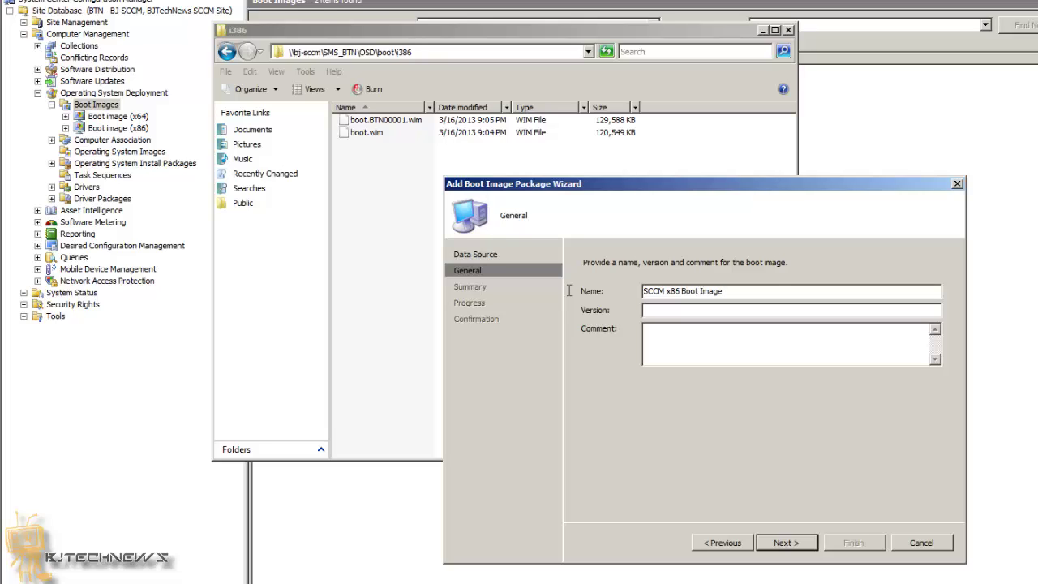
text(oot Image)
drag(720, 290, 603, 281)
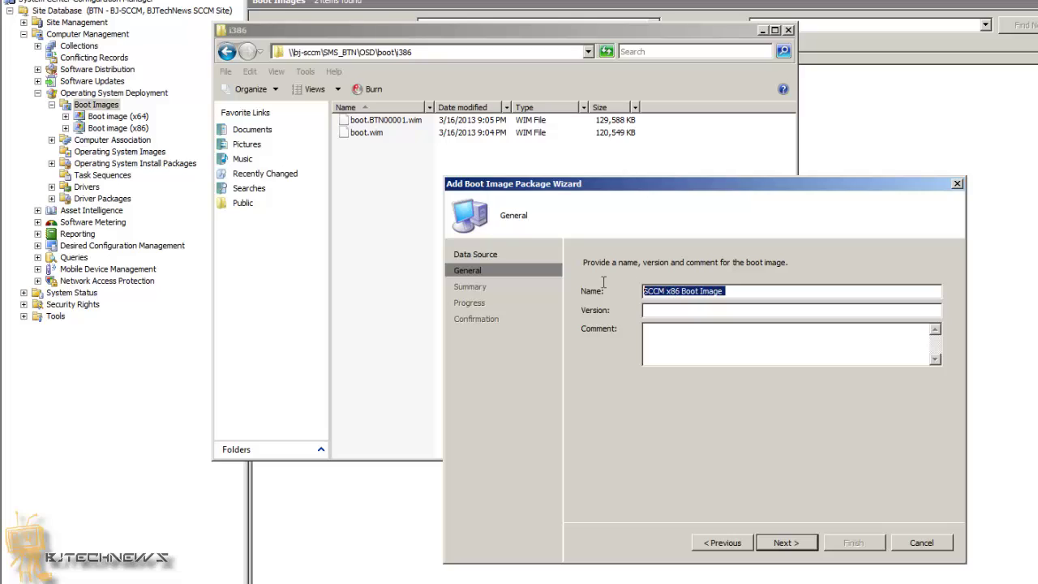
click(645, 308)
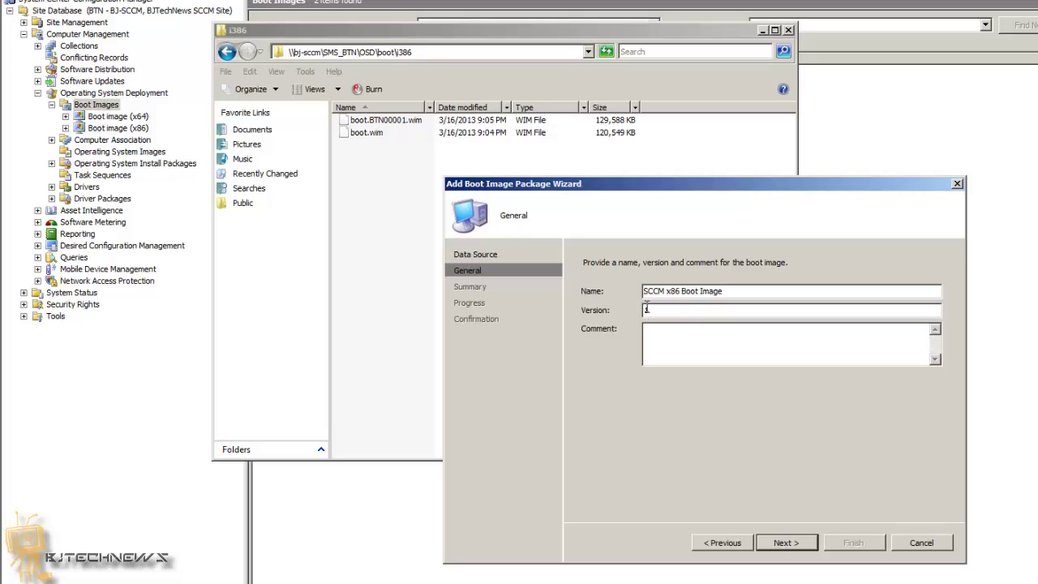
text(1.0)
click(773, 541)
Step: Start building the x86 package and save the name 'SCCM x86 Boot Image' in a Notepad note
click(773, 542)
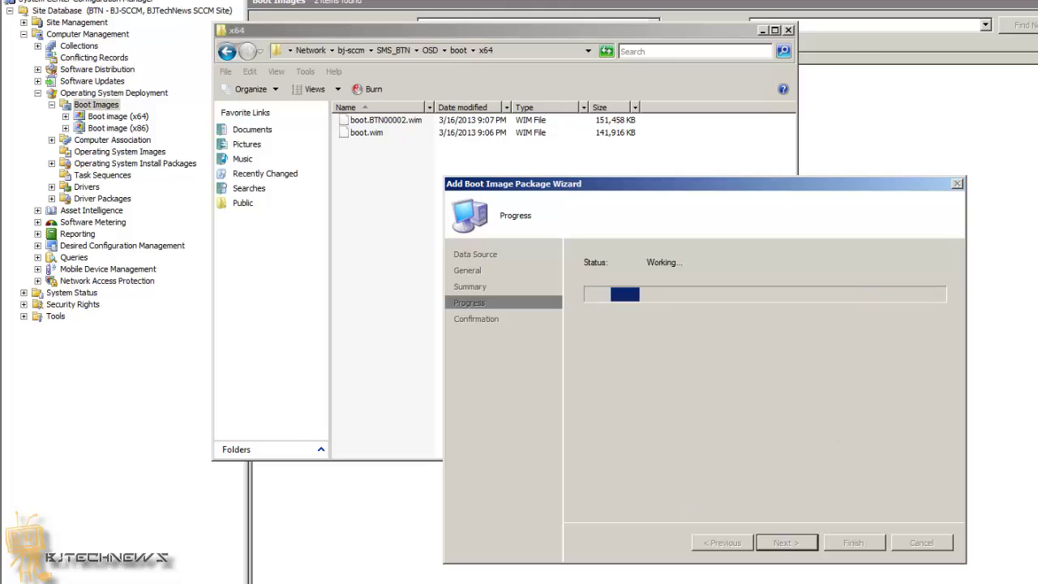
key(super)
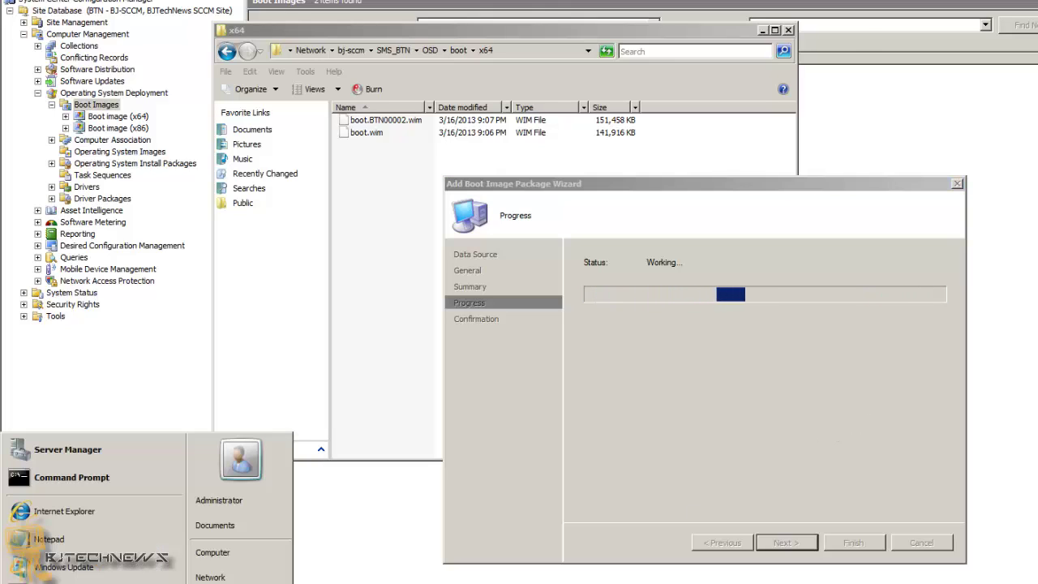
click(103, 528)
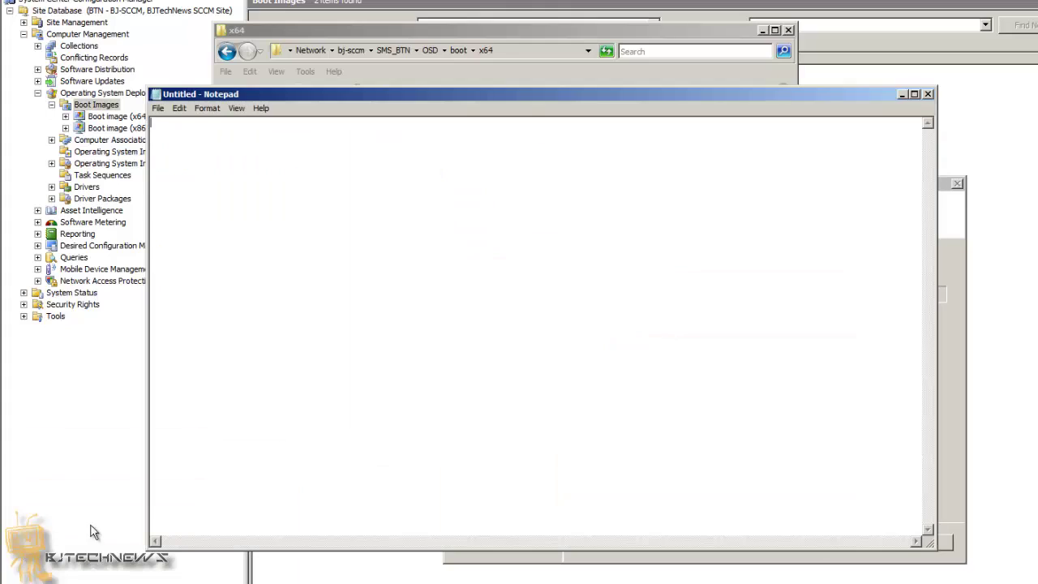
text(SCCM x86 Boot Image)
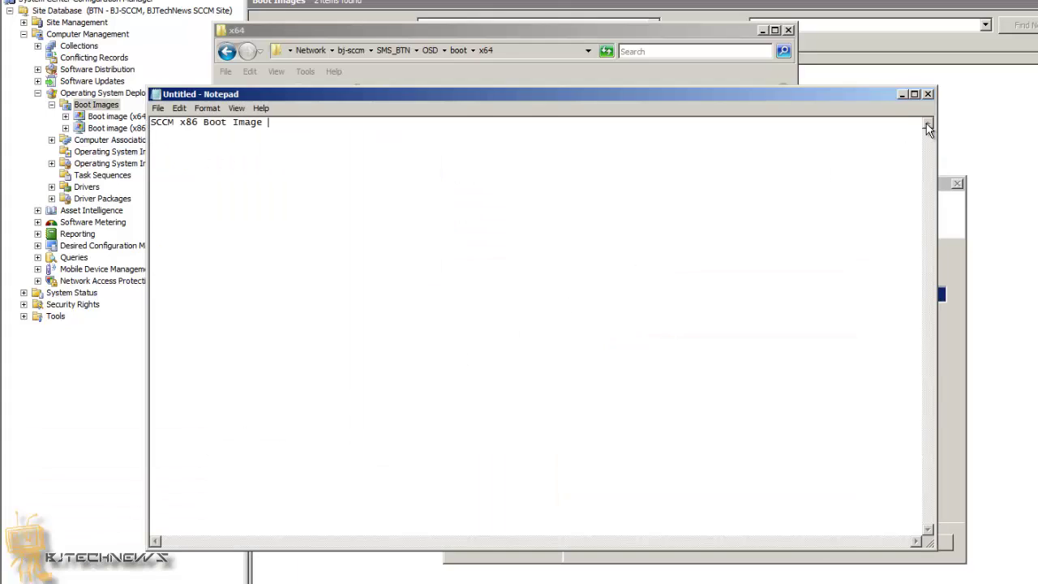
click(902, 94)
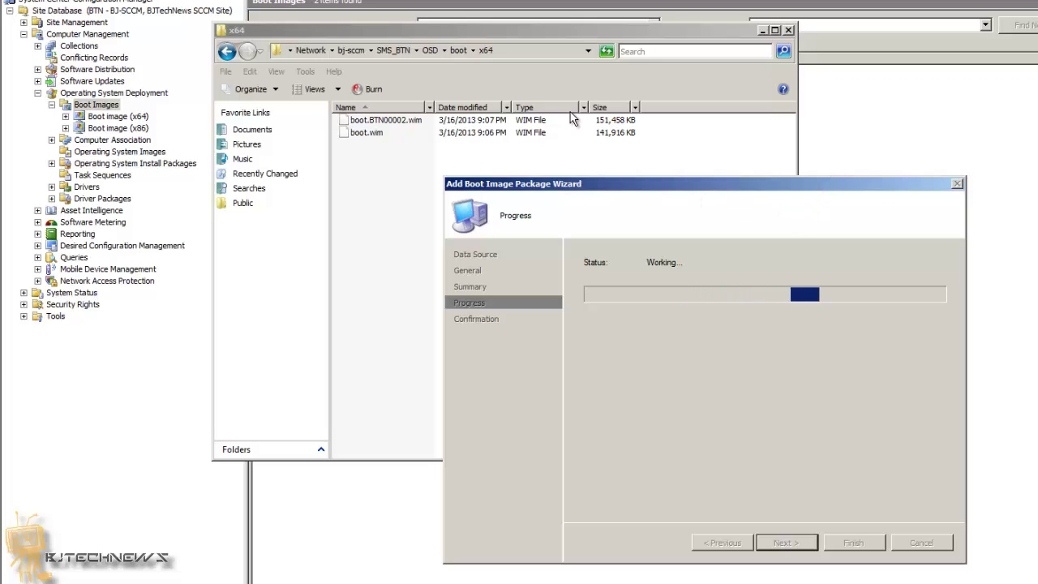
click(538, 49)
key(ctrl+c)
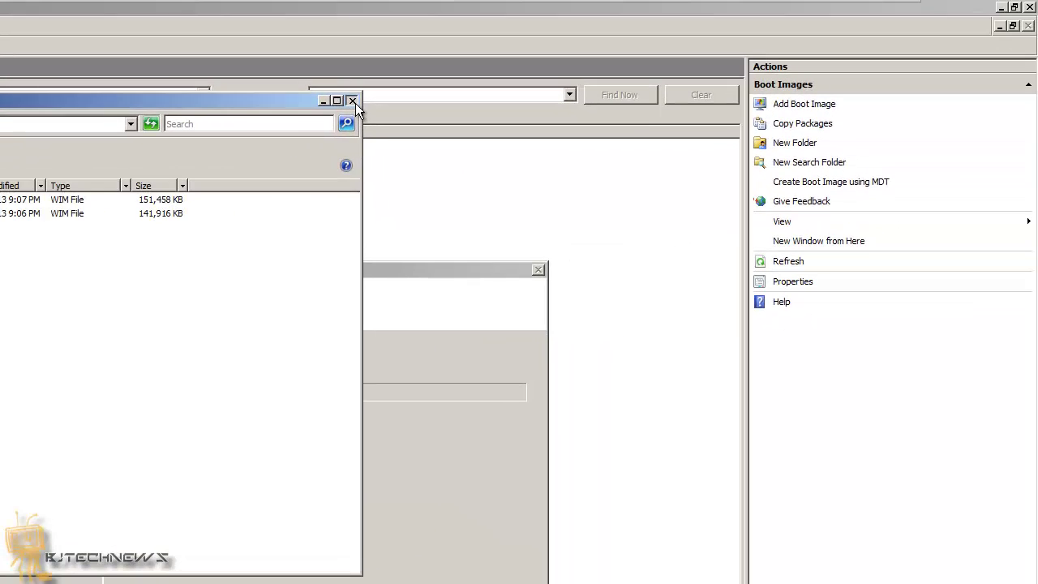
Step: Close the x64 Explorer window while the wizard finishes the SCCM x86 Boot Image package
click(787, 30)
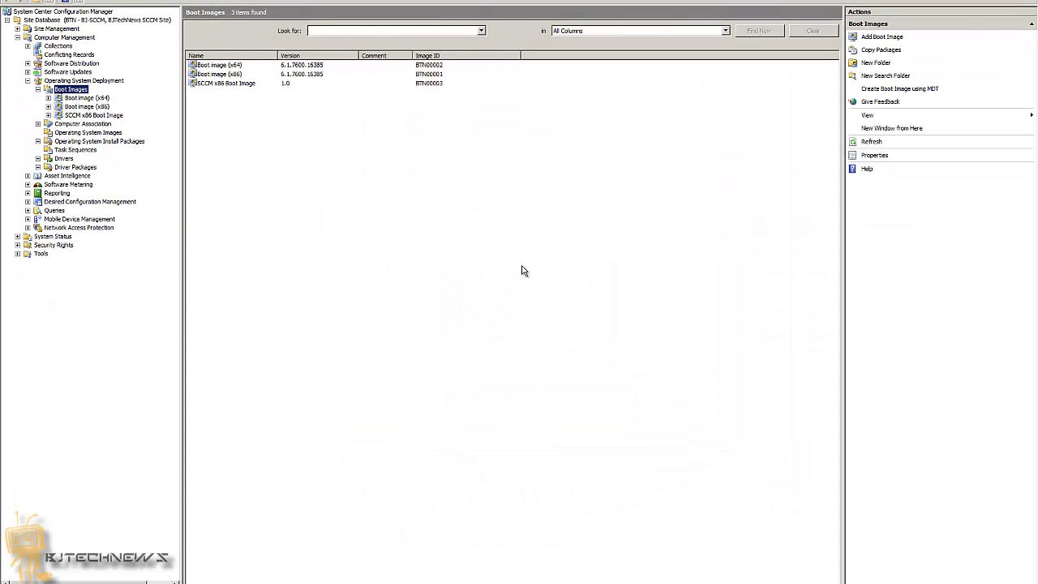
Step: Start a second boot image package using the x64 boot.wim (Windows PE x64) as its source
right_click(74, 91)
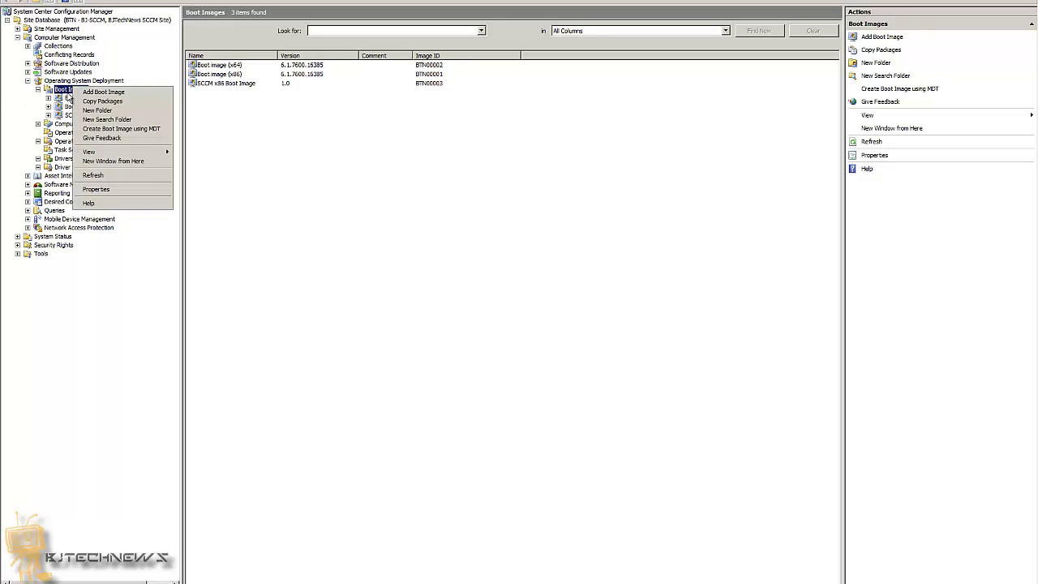
click(83, 92)
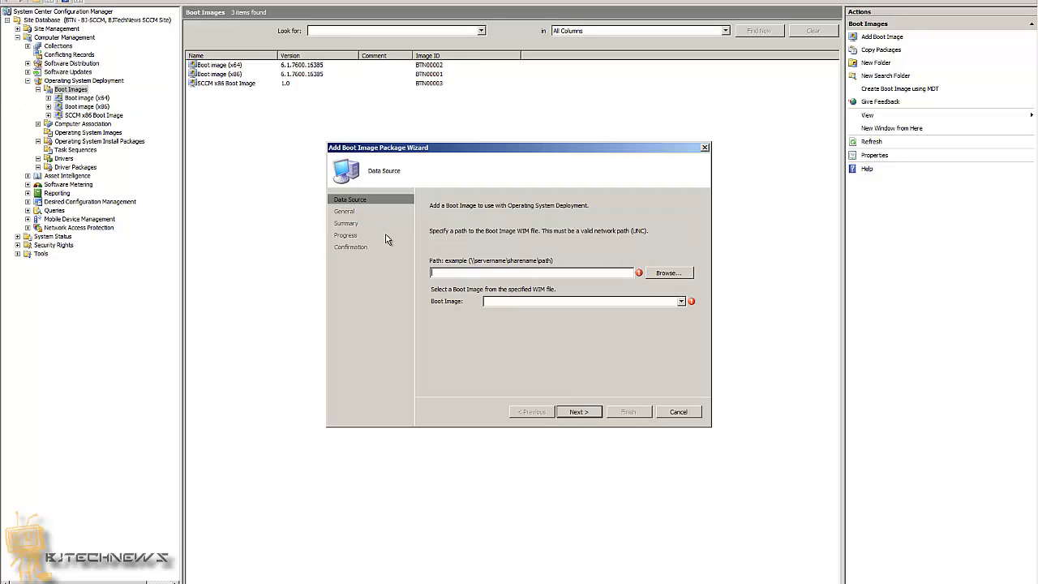
key(ctrl+v)
click(668, 273)
click(441, 224)
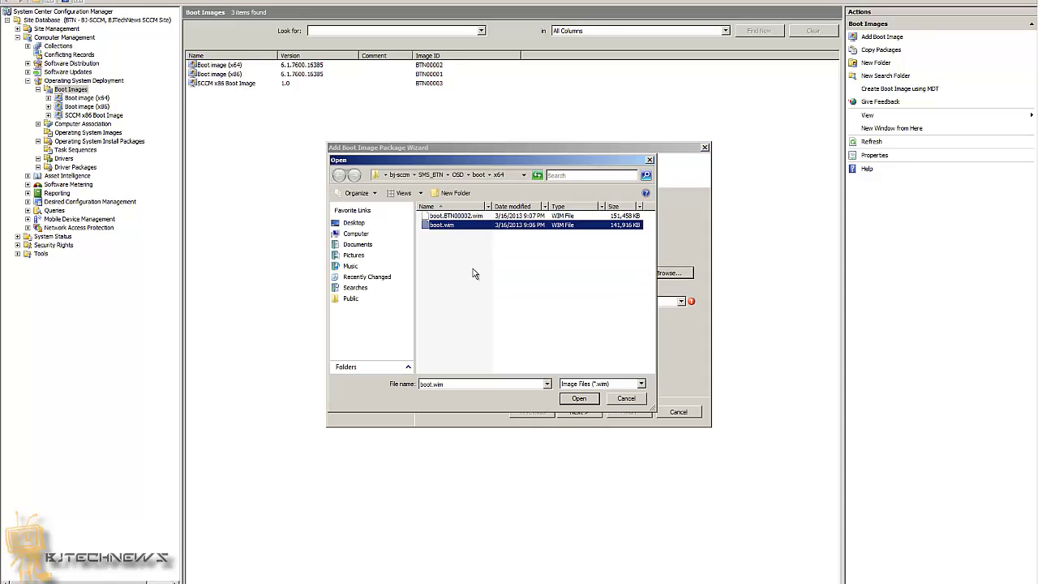
click(575, 399)
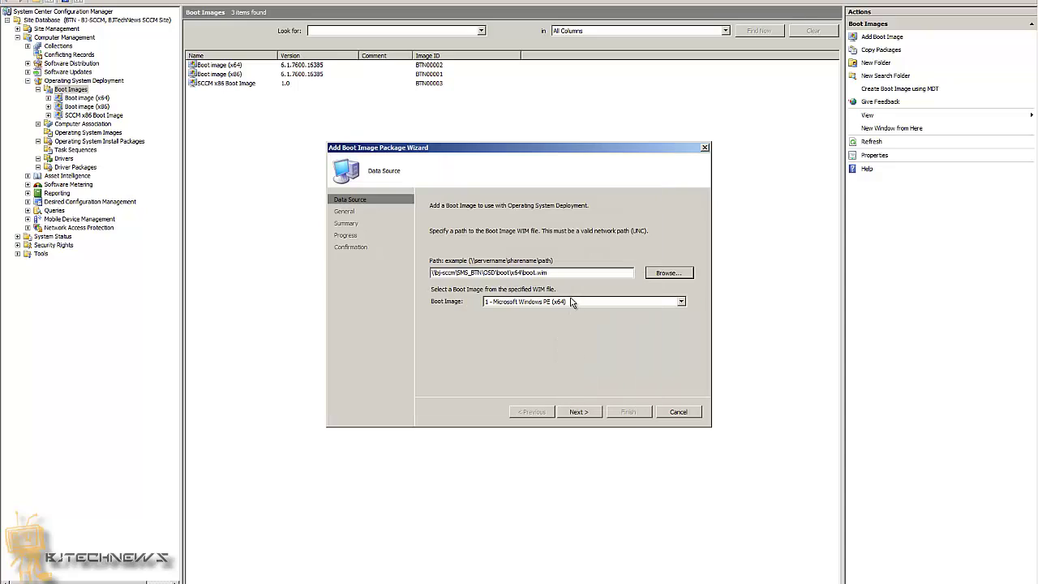
click(581, 411)
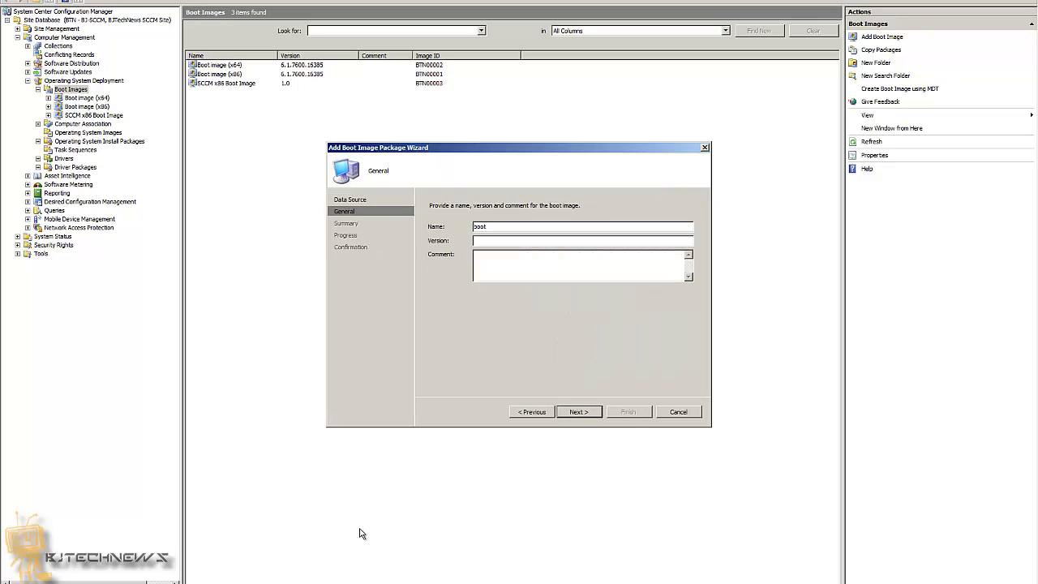
Step: Name the package 'SCCM x64 Boot Image' by reusing the name saved in Notepad
key(alt+Tab)
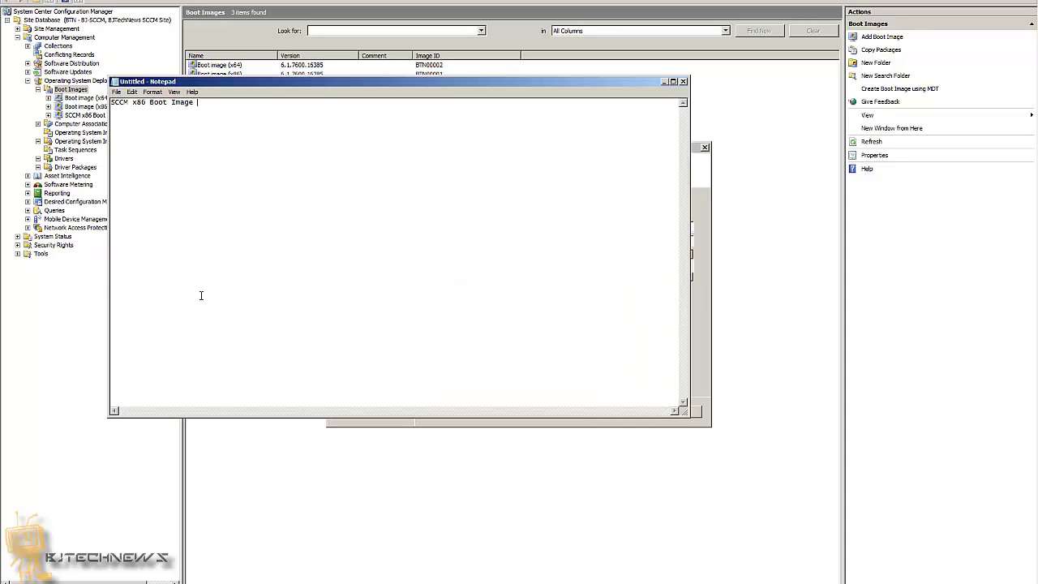
key(ctrl+a)
key(ctrl+c)
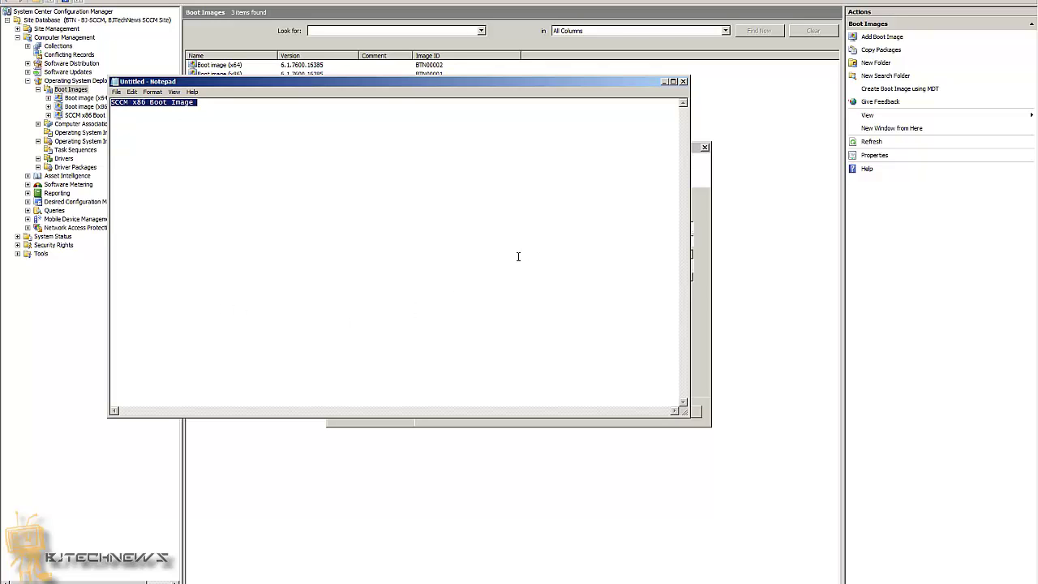
key(alt+Tab)
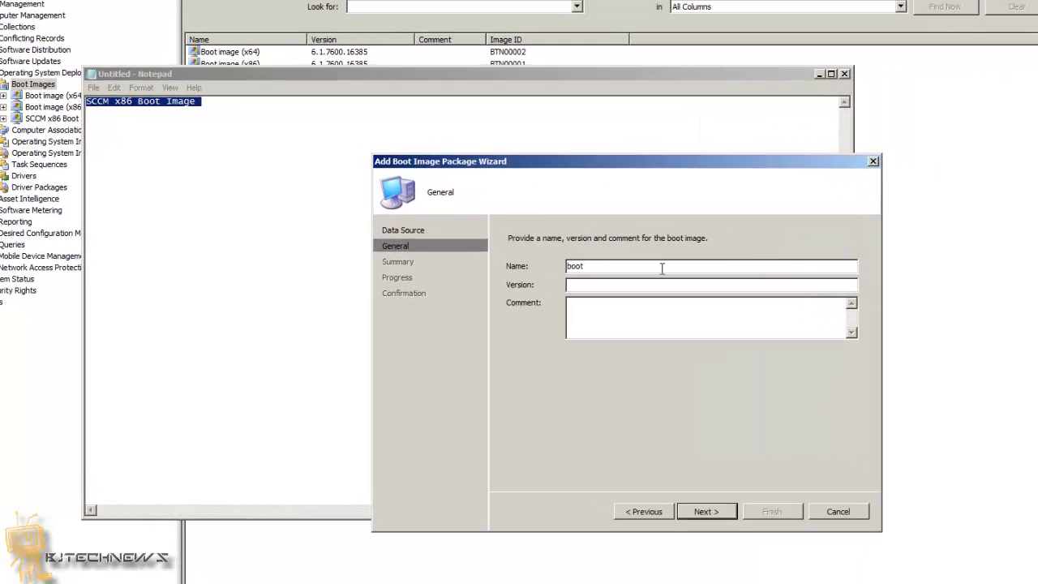
key(ctrl+v)
key(BackSpace)
key(BackSpace)
text(64)
Step: Create the x64 package, close Notepad without saving, and close the finished wizard
click(688, 510)
click(689, 511)
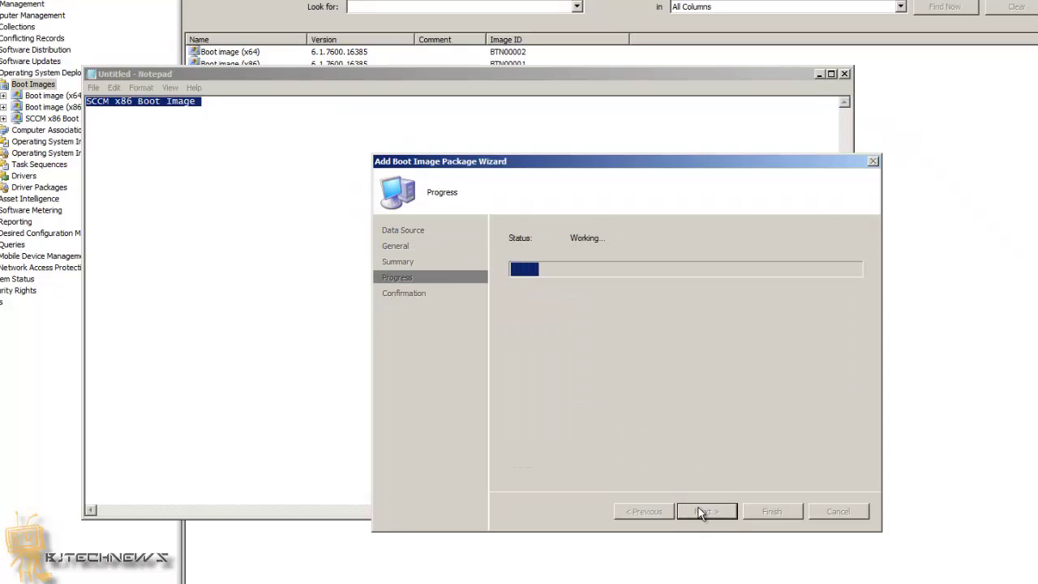
key(alt+Tab)
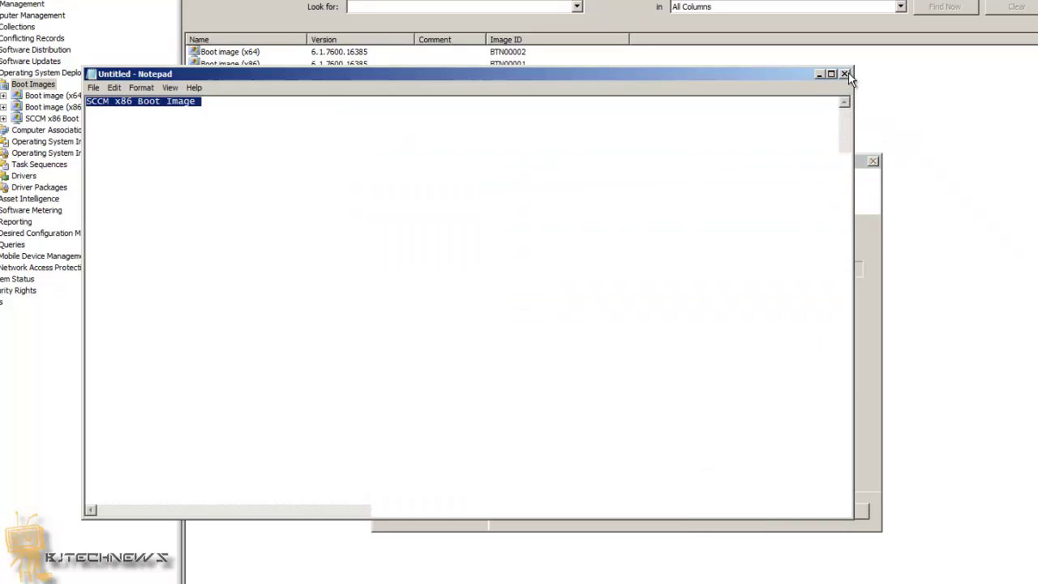
key(alt+F4)
click(685, 356)
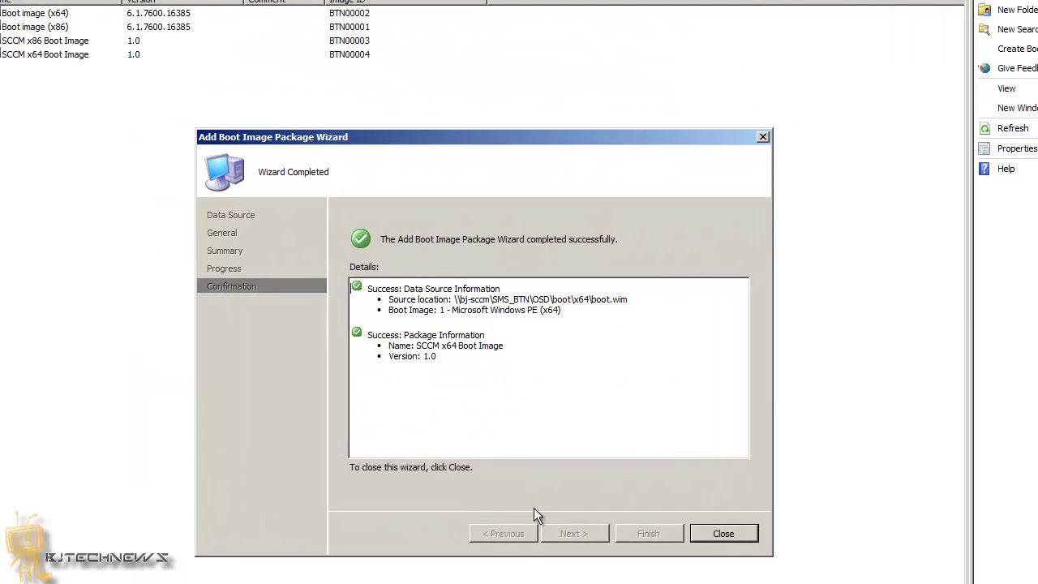
click(697, 533)
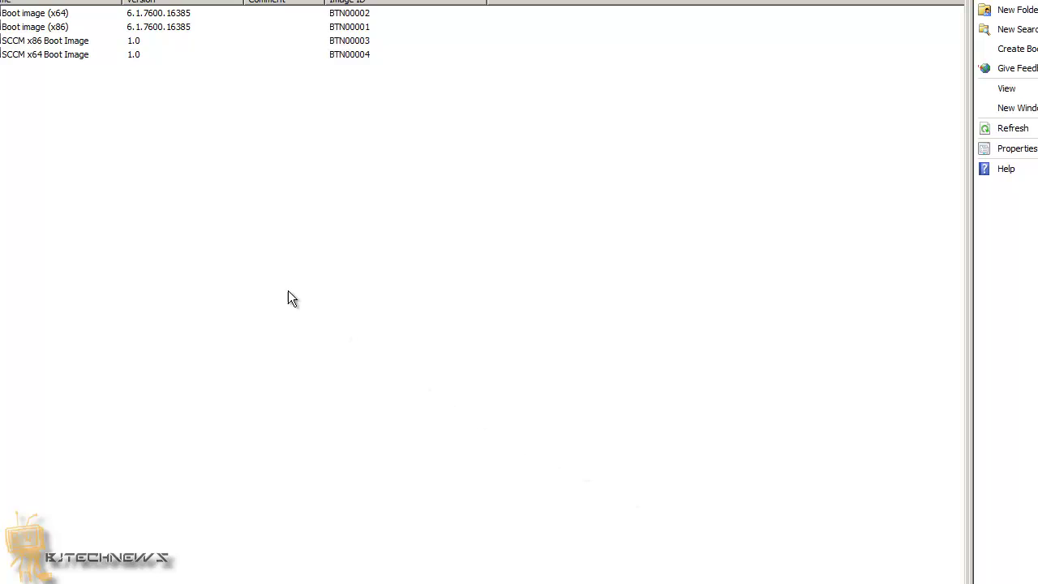
Step: Tick Enable command support on the Windows PE tab of SCCM x64 Boot Image's properties
click(70, 58)
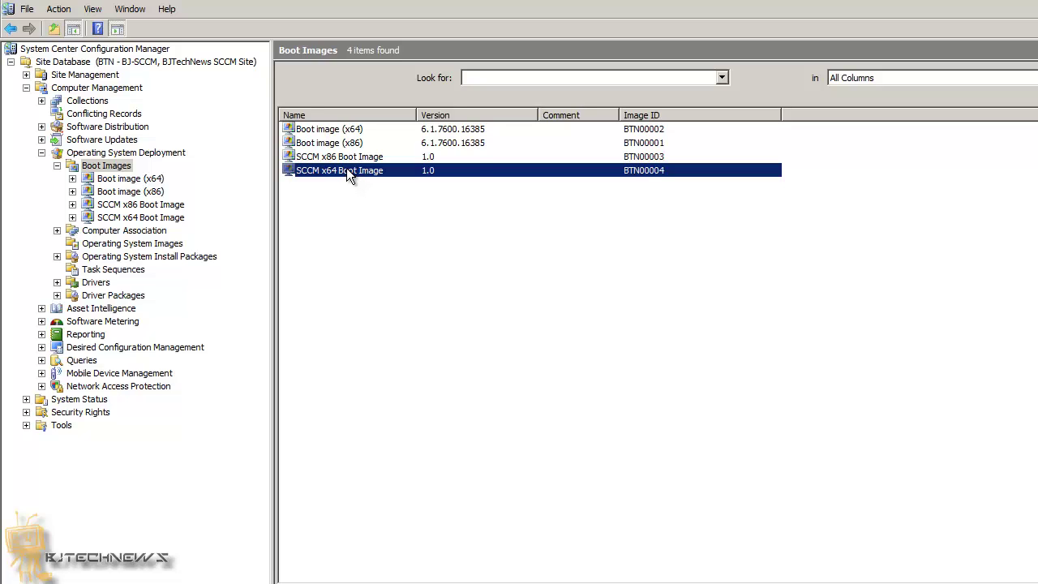
right_click(347, 169)
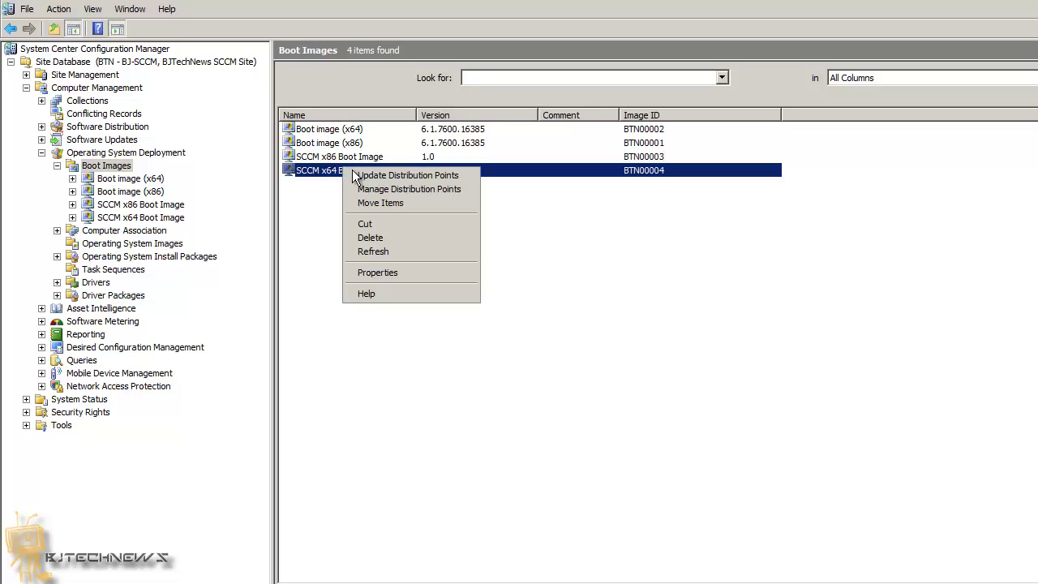
click(380, 272)
click(726, 310)
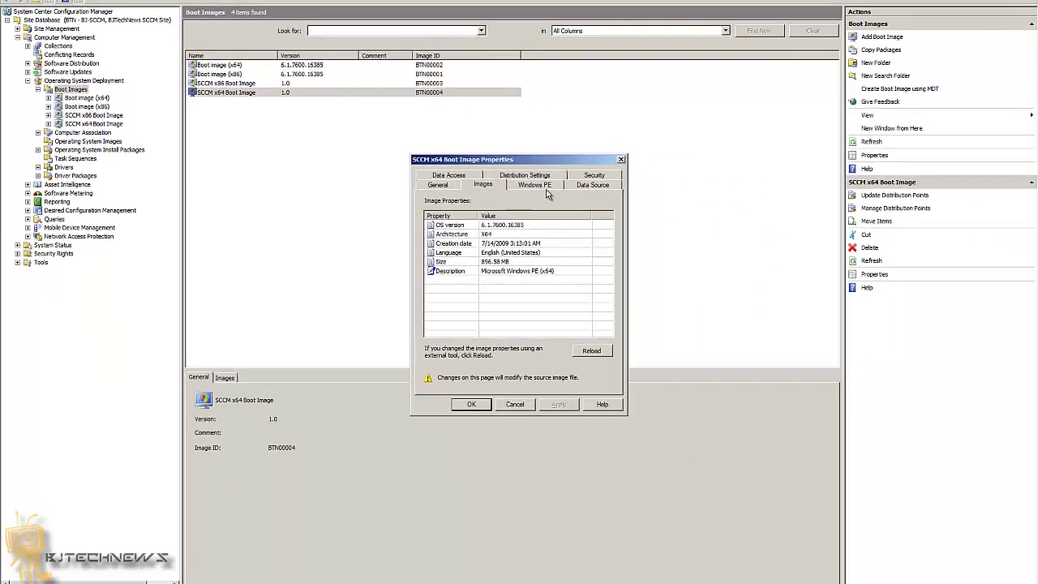
click(543, 185)
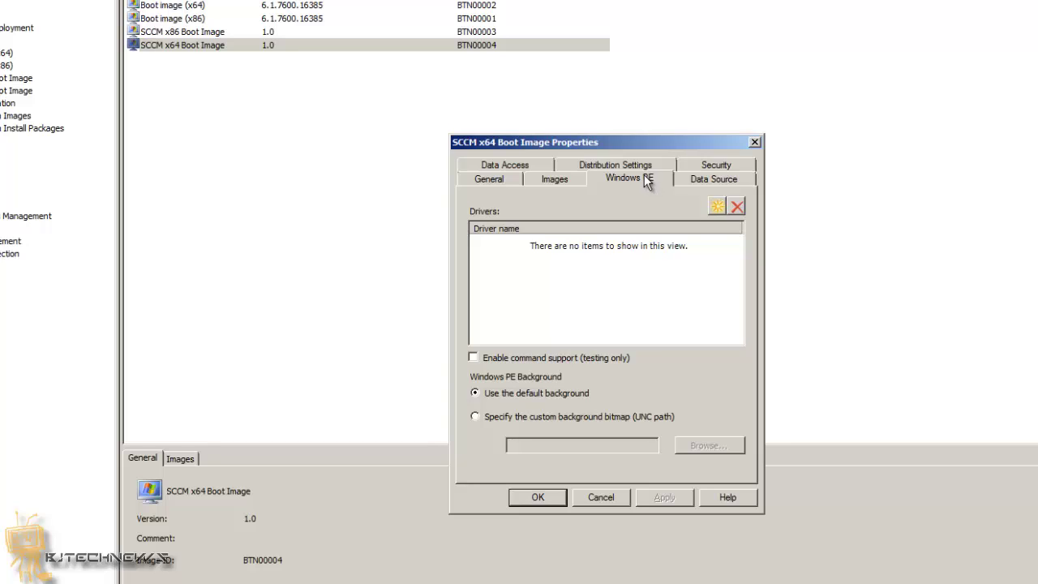
click(509, 361)
Step: Apply the change and update the x64 boot image's distribution points
click(656, 498)
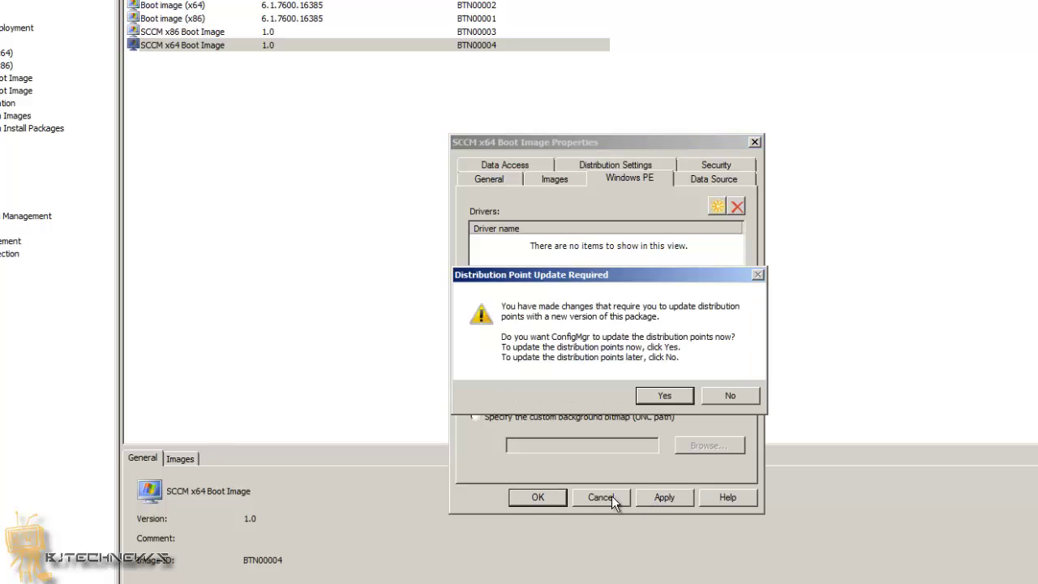
click(659, 395)
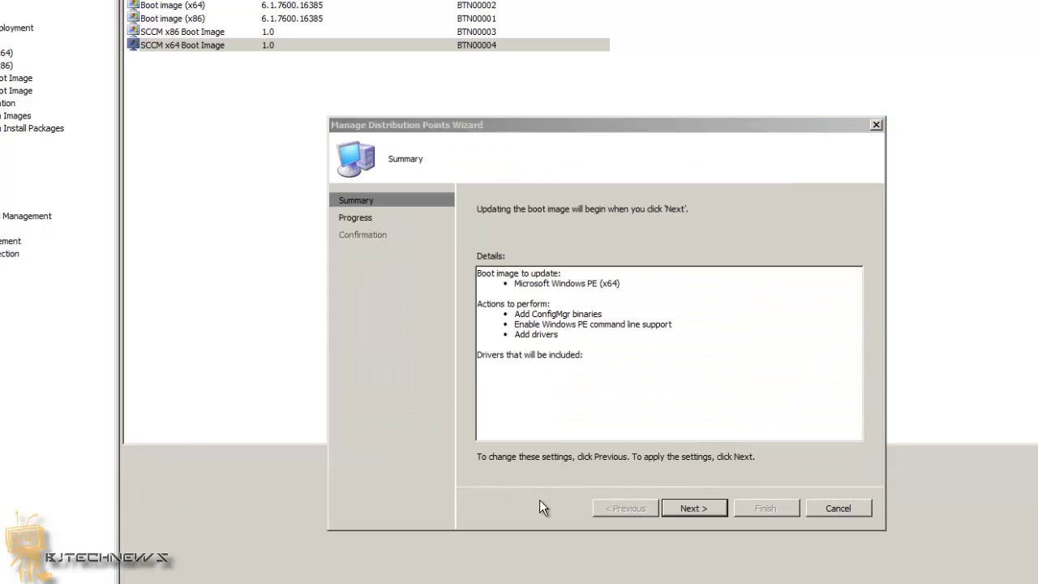
click(699, 511)
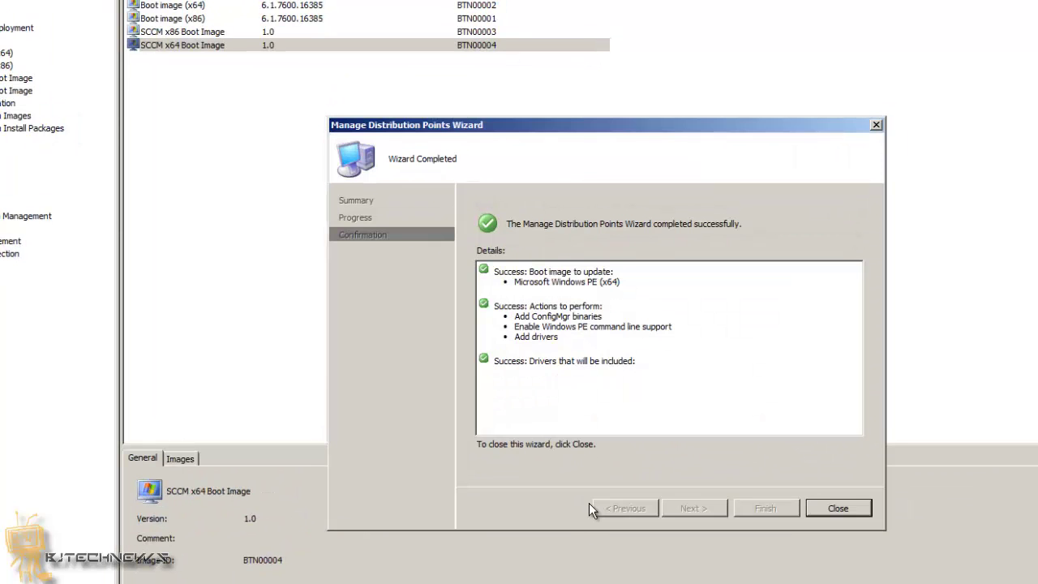
click(825, 509)
Step: Close the x64 properties and tick Enable command support for SCCM x86 Boot Image
click(538, 496)
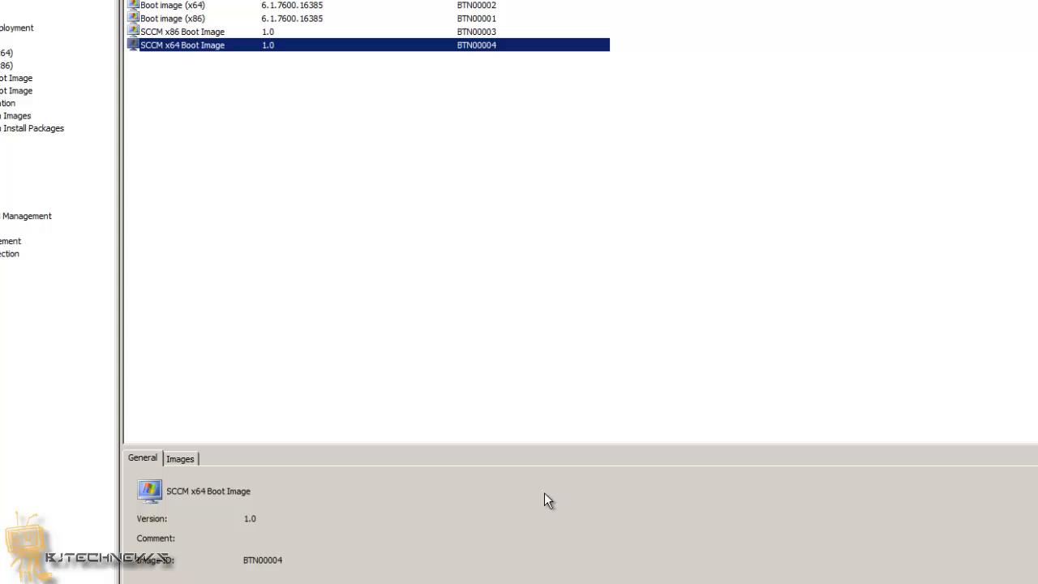
right_click(168, 31)
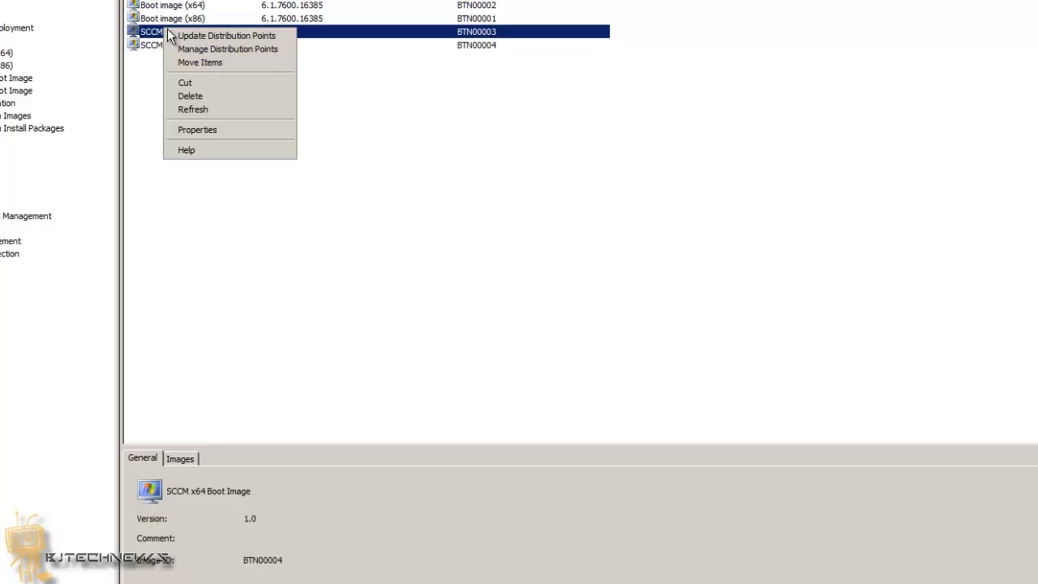
click(208, 131)
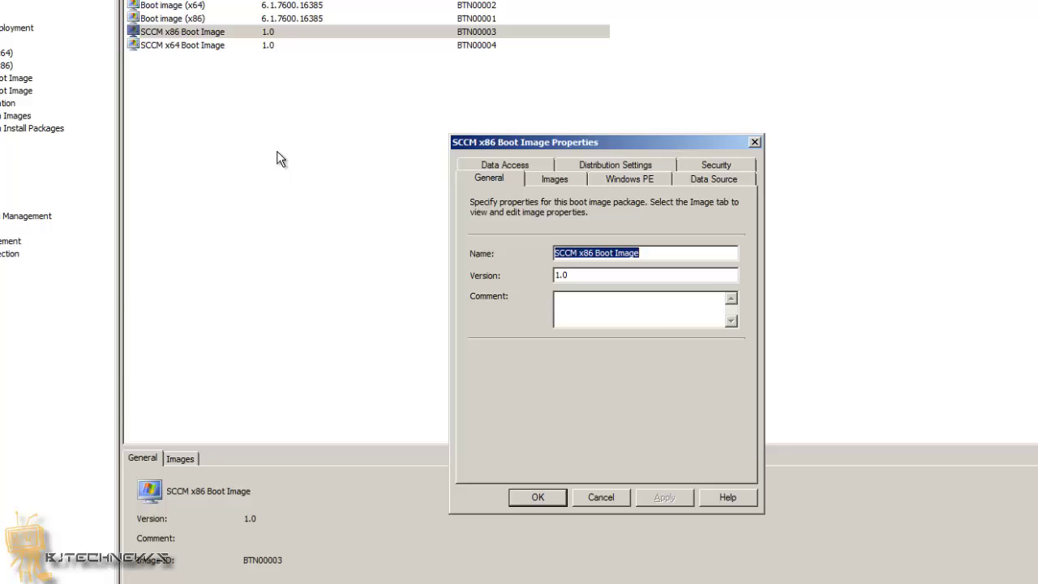
click(624, 180)
click(524, 357)
Step: Apply the change, update the x86 image's distribution points, and close its properties
click(663, 497)
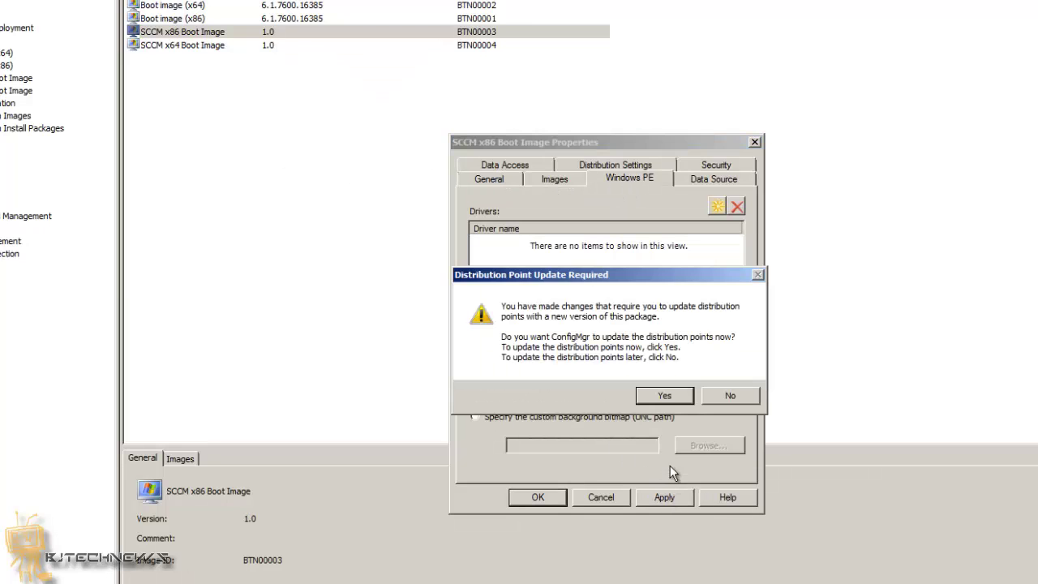
click(672, 399)
click(695, 509)
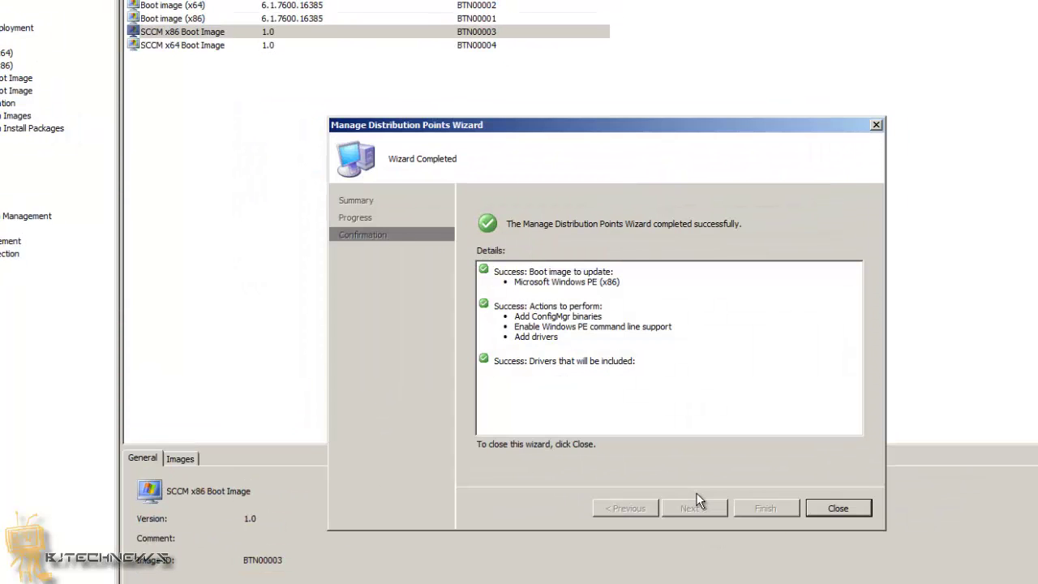
click(817, 513)
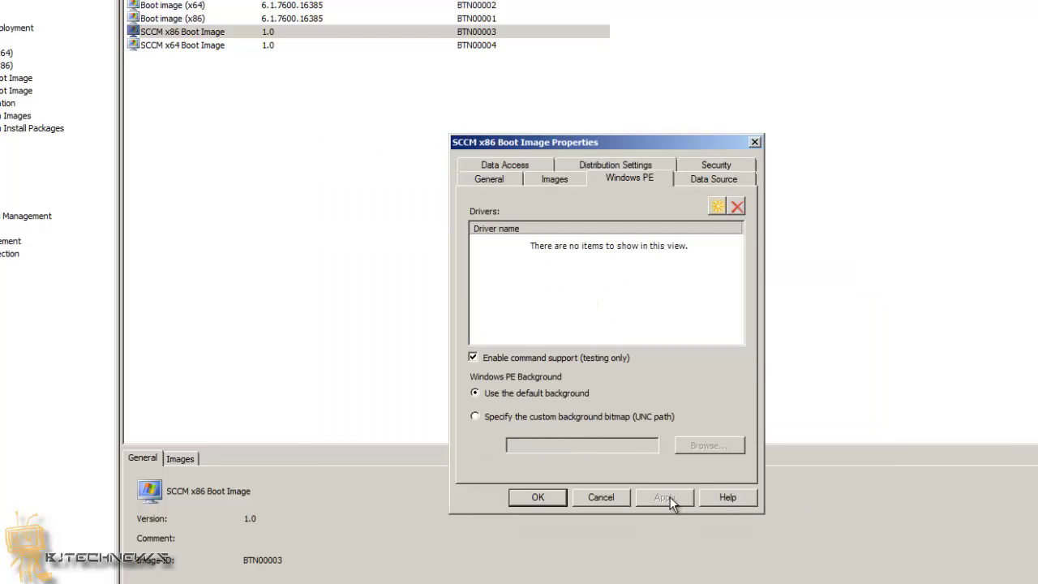